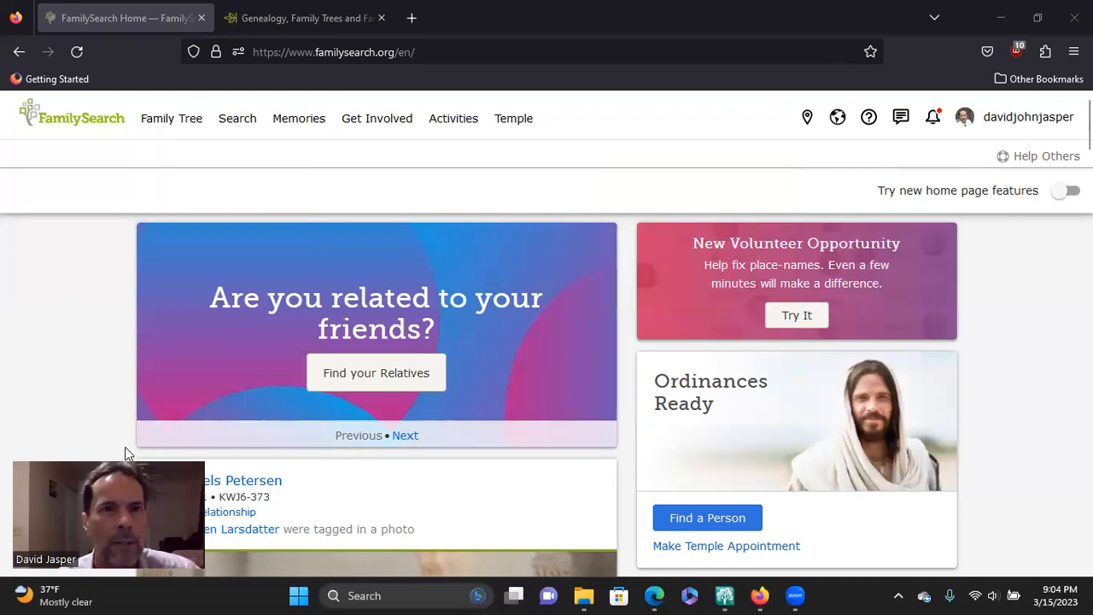
Step: Switch to the Ancestry site and open the account owner's own family tree
key("ctrl+Tab")
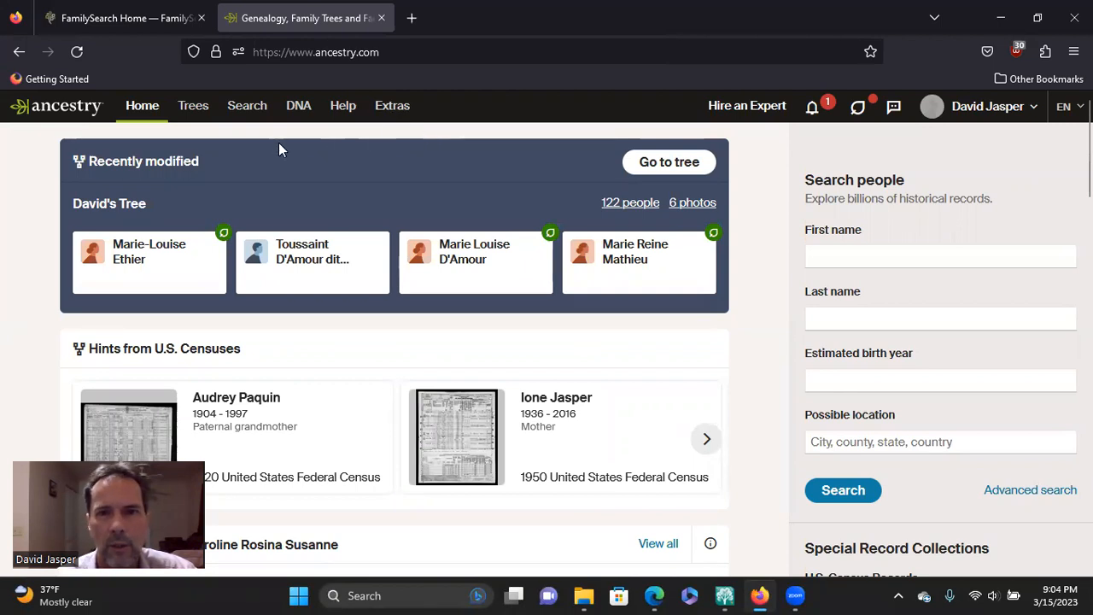
mouse_move(190, 111)
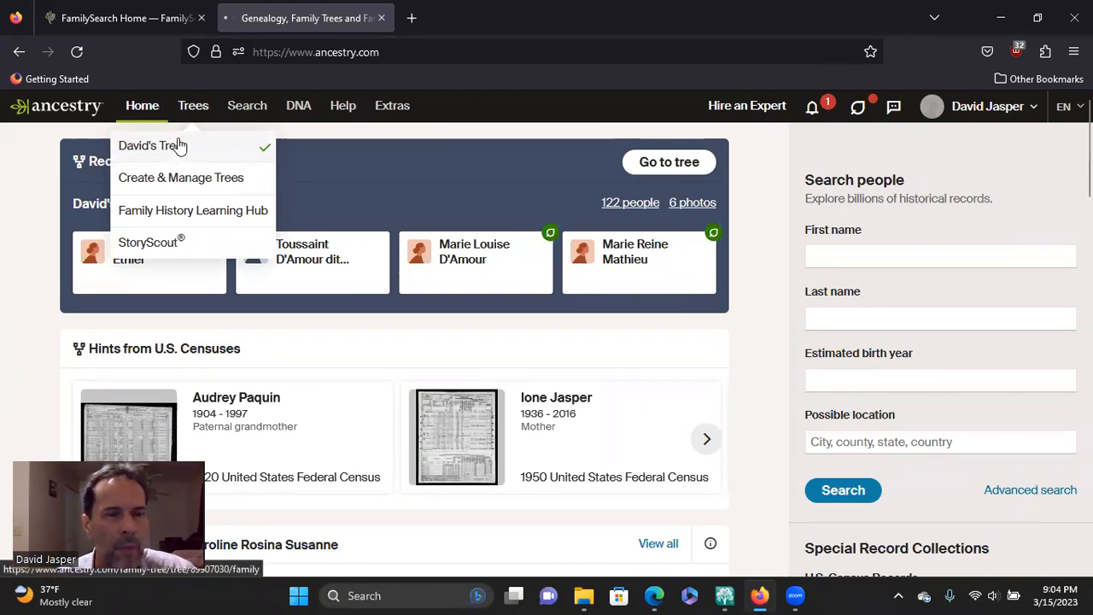
left_click(178, 146)
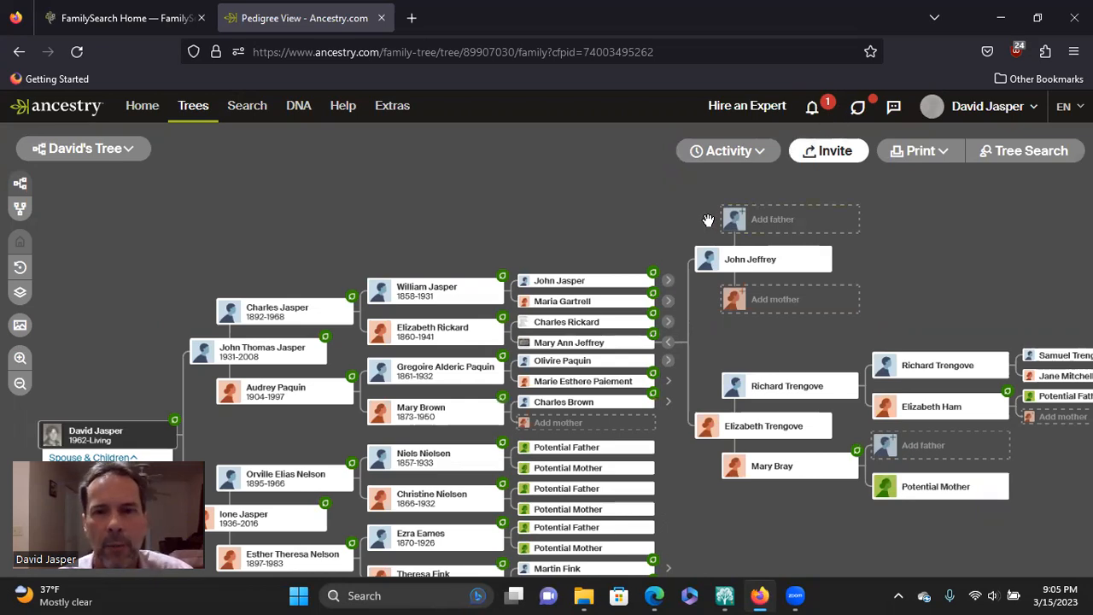
Step: Examine the pedigree from the home person out to the most distant expanded ancestors, looking at gaps and hints along the branches
left_click_drag(535, 227, 411, 188)
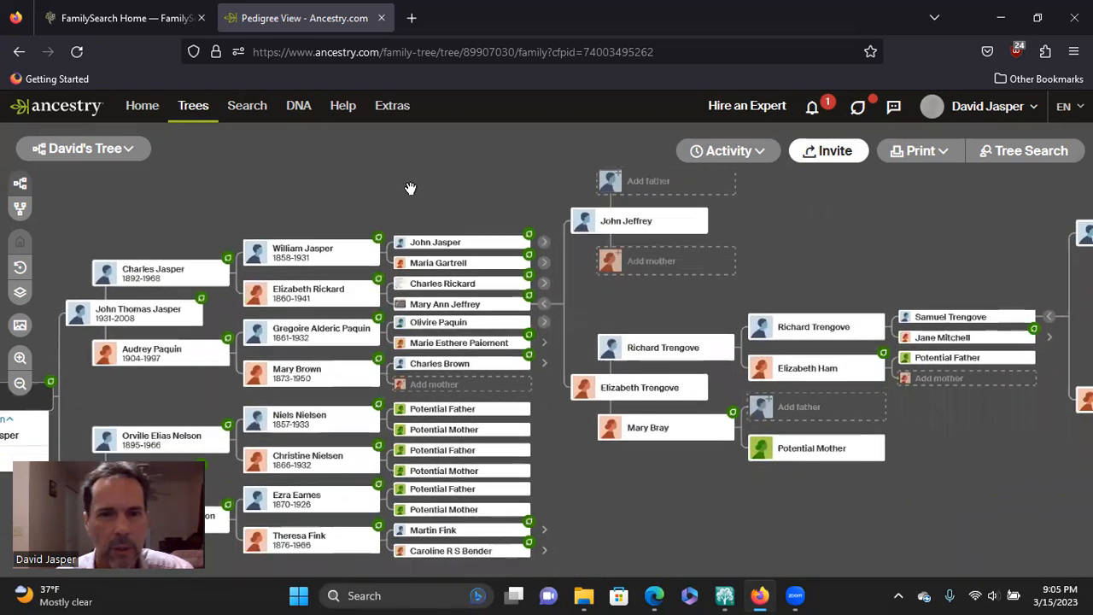
left_click_drag(478, 204, 632, 216)
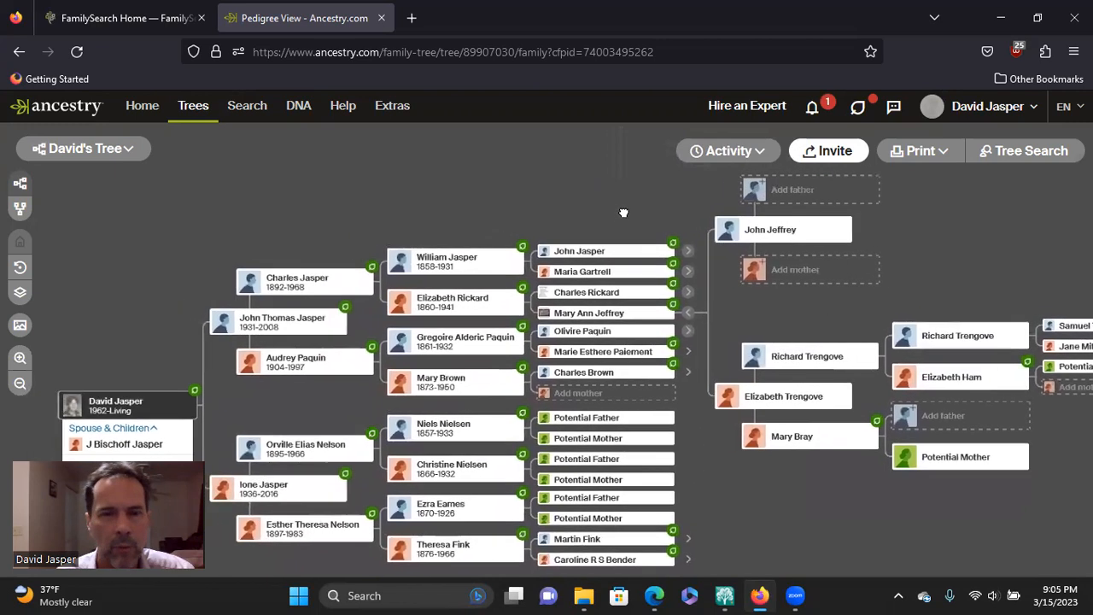
left_click_drag(561, 181, 564, 170)
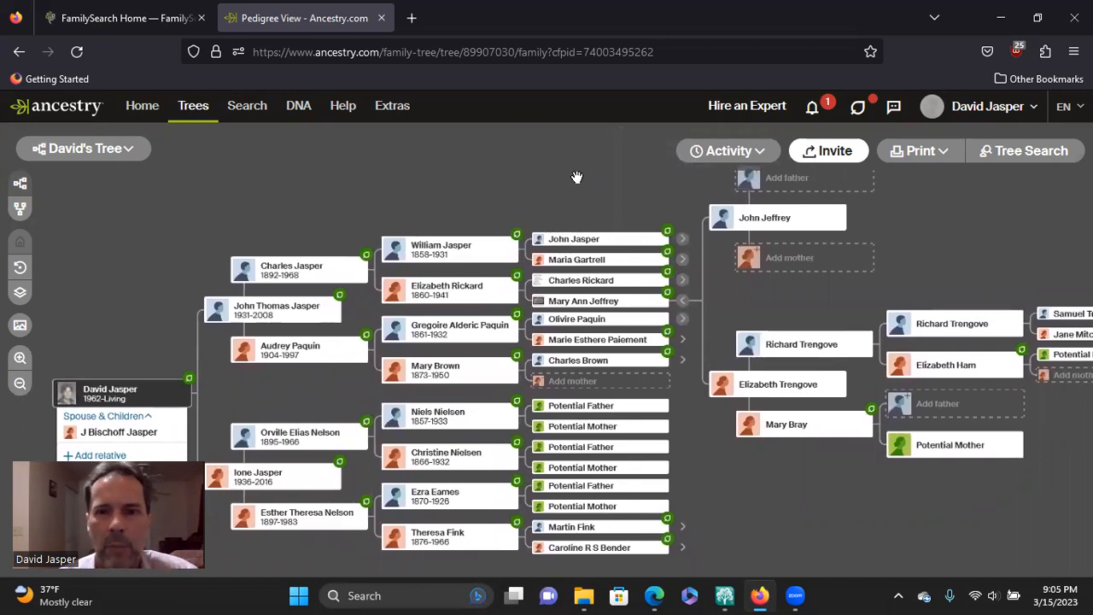
left_click_drag(593, 184, 573, 192)
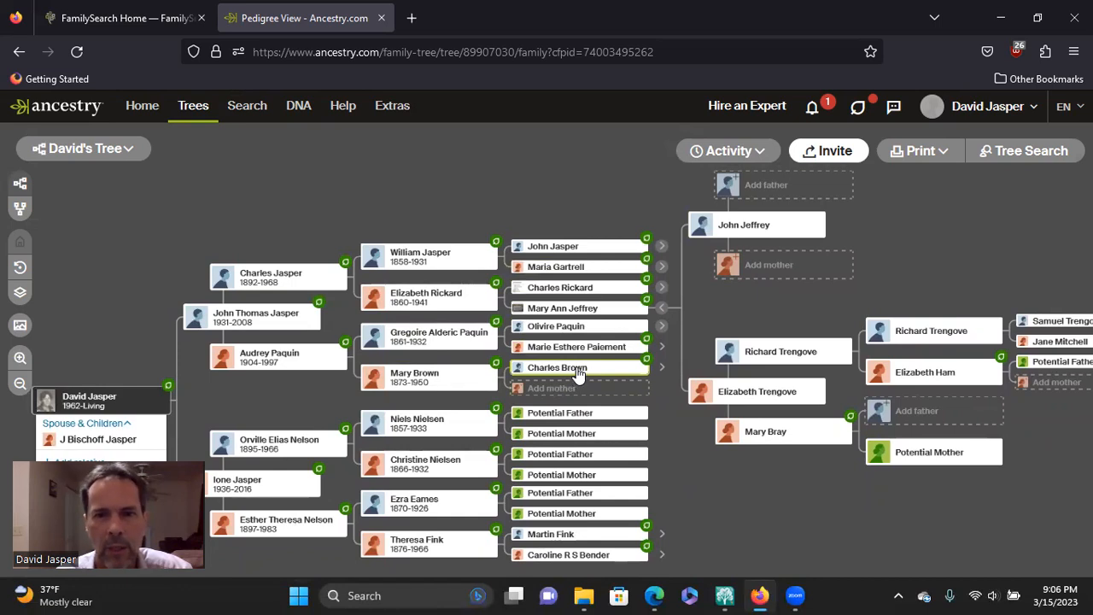
left_click_drag(657, 198, 397, 273)
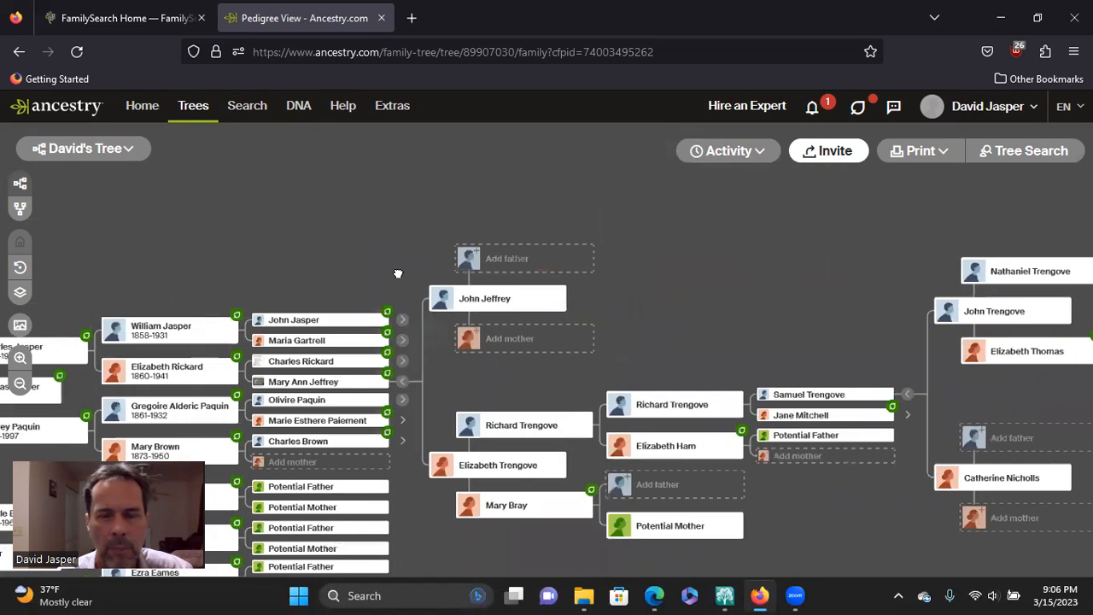
left_click_drag(732, 285, 670, 258)
left_click_drag(762, 322, 623, 346)
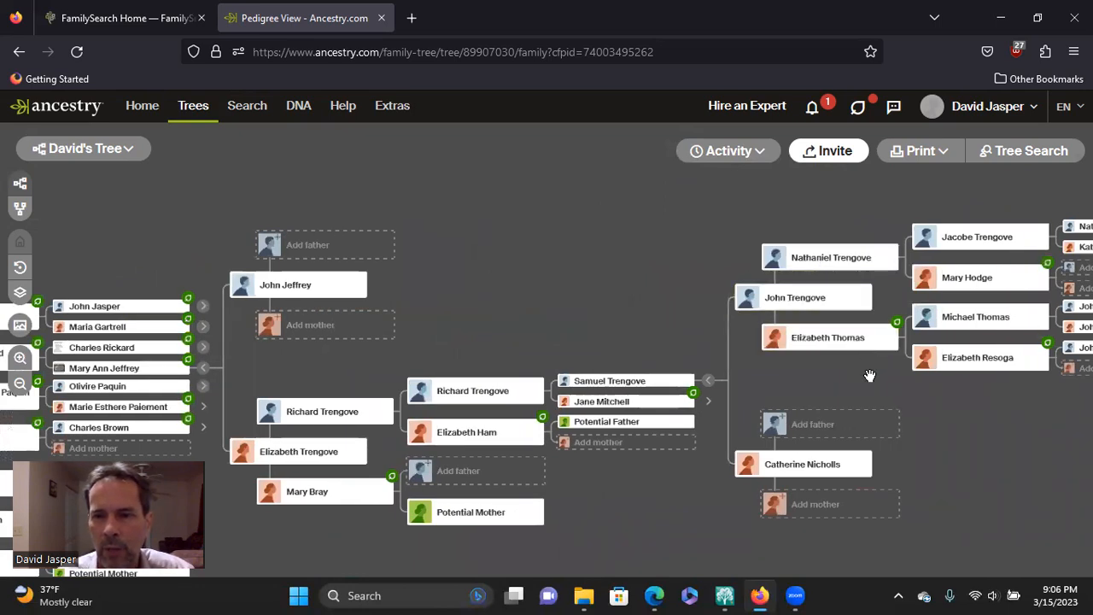
left_click_drag(869, 376, 892, 368)
left_click_drag(473, 240, 825, 241)
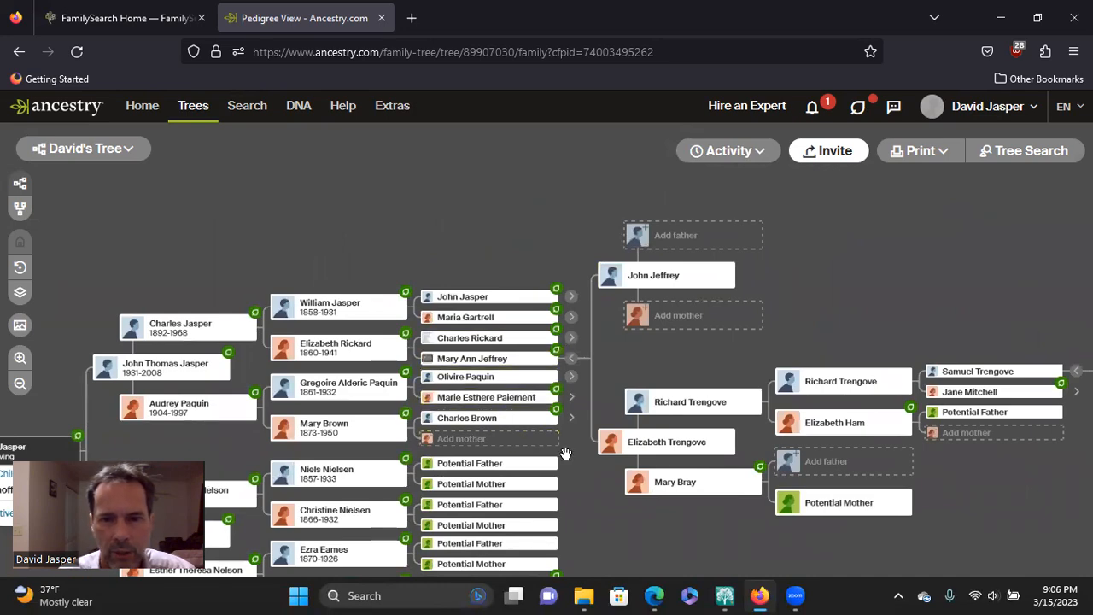
left_click_drag(596, 418, 691, 369)
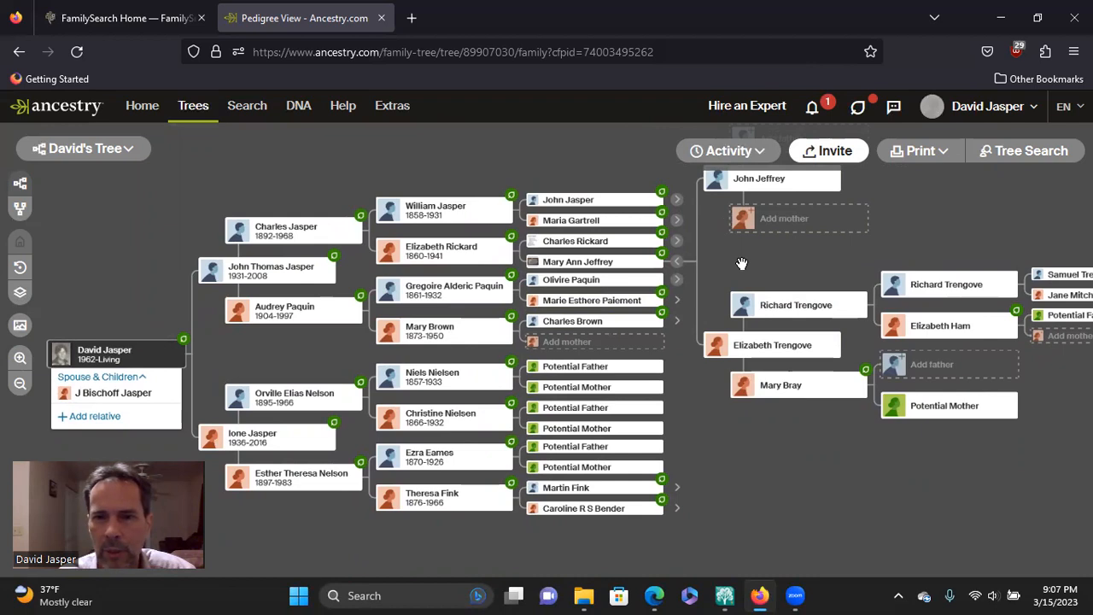
left_click_drag(743, 263, 516, 353)
left_click_drag(807, 282, 281, 349)
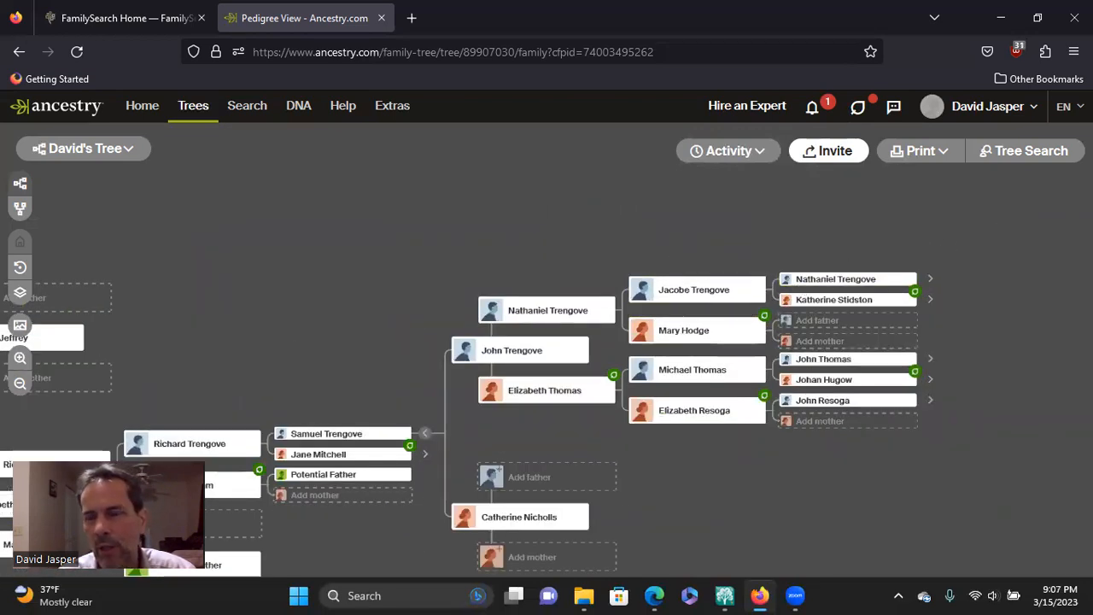
left_click_drag(319, 286, 750, 192)
left_click_drag(572, 223, 628, 239)
left_click_drag(329, 222, 528, 179)
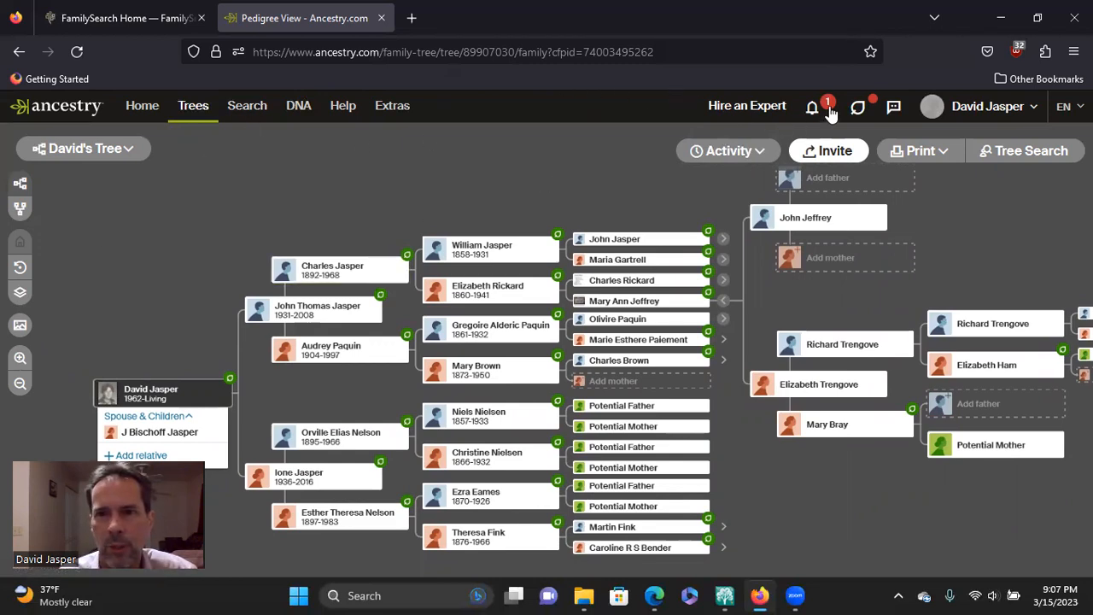
Step: View the Create & Manage Trees page, and open the Tree overview of the account owner's tree
mouse_move(210, 110)
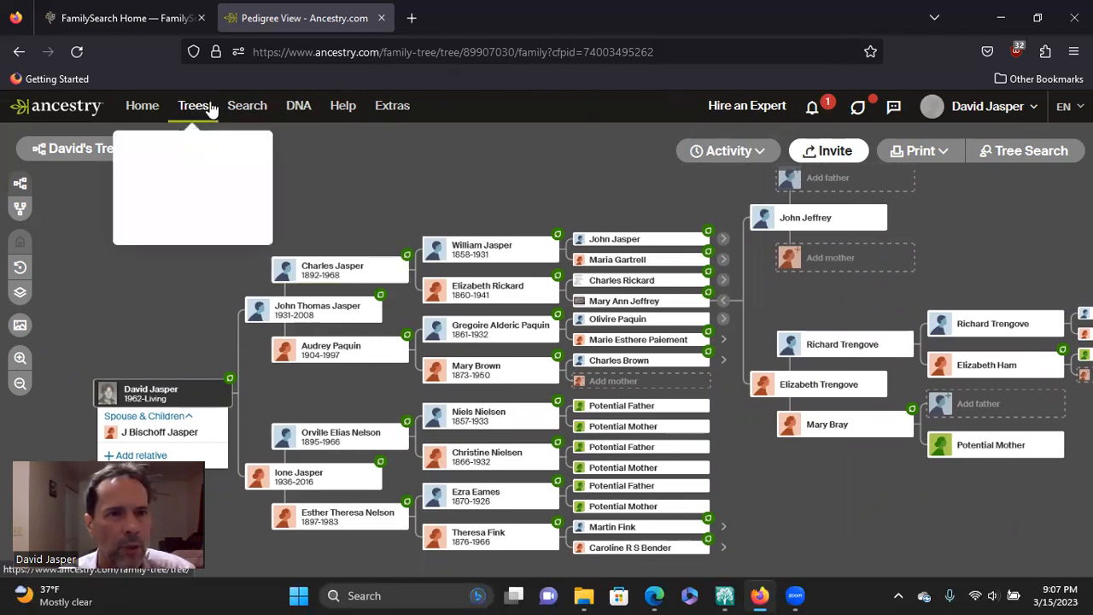
left_click(194, 180)
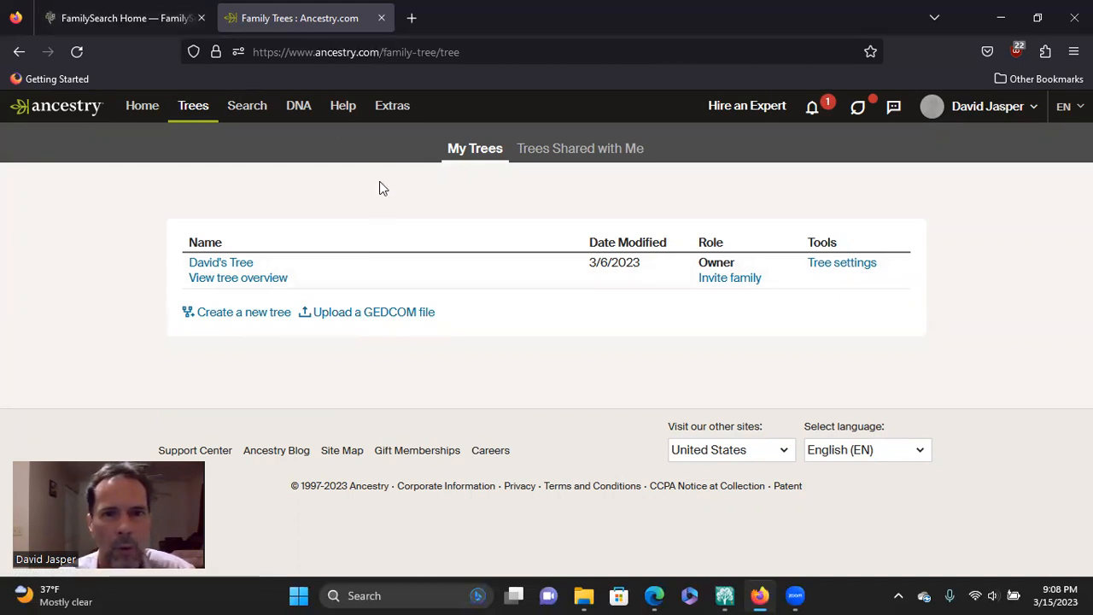
mouse_move(191, 108)
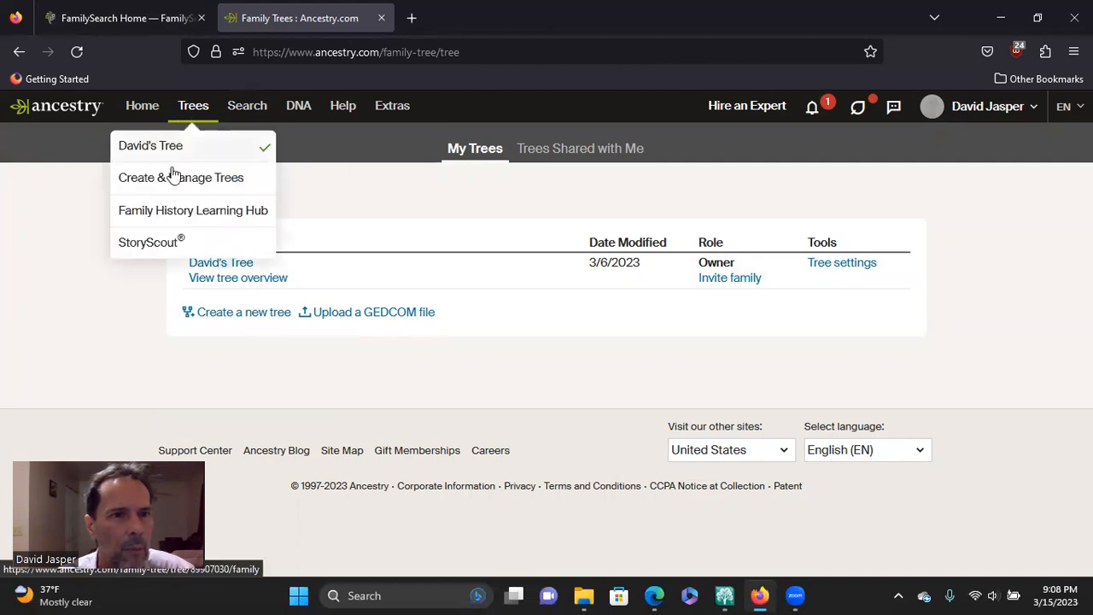
left_click(181, 151)
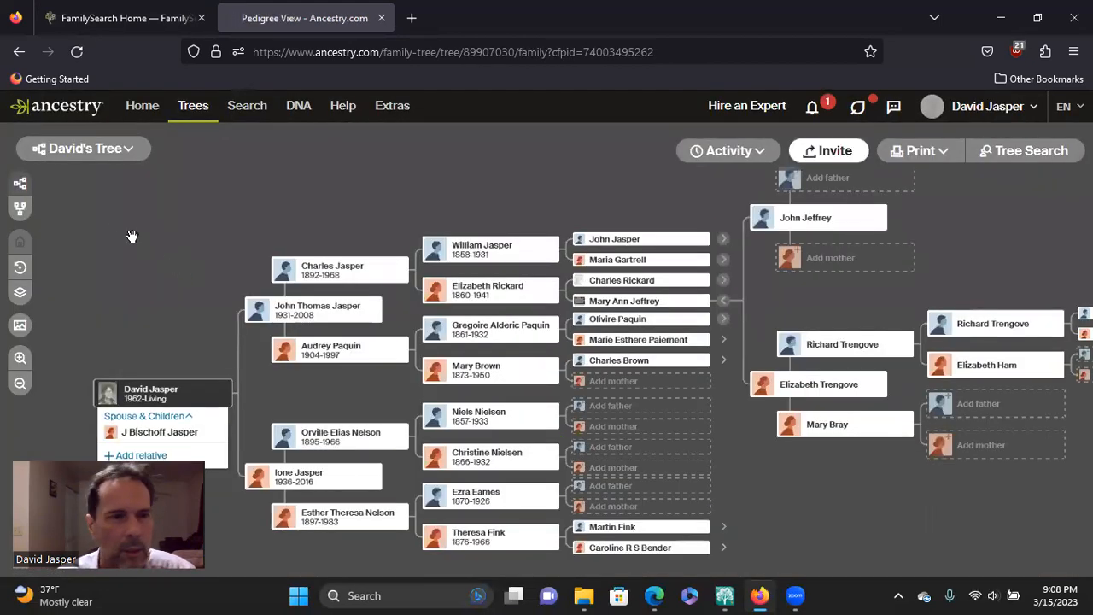
left_click(119, 150)
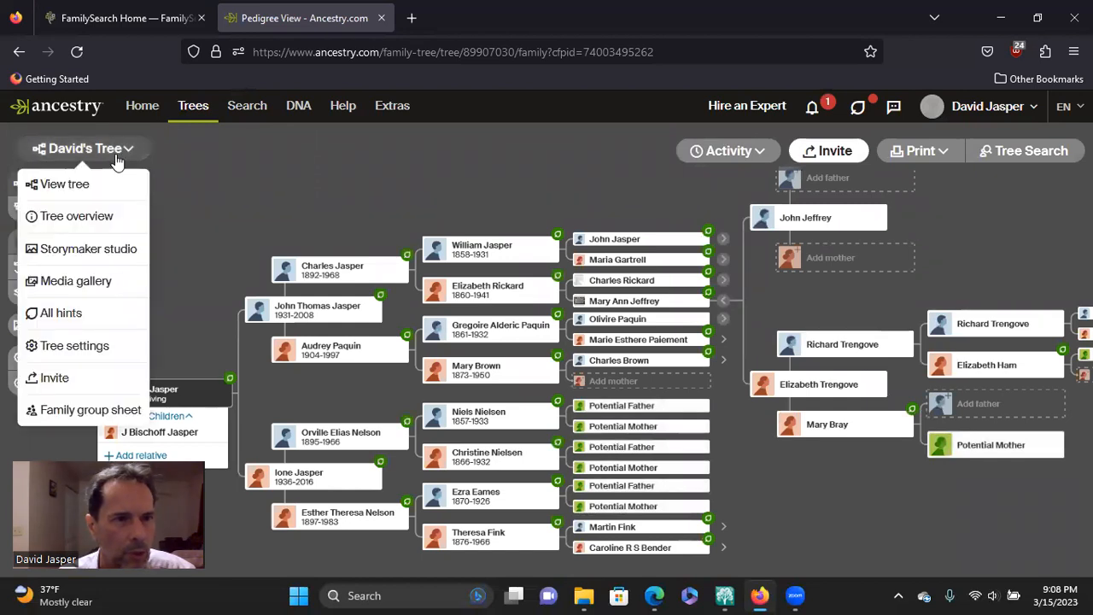
left_click(104, 217)
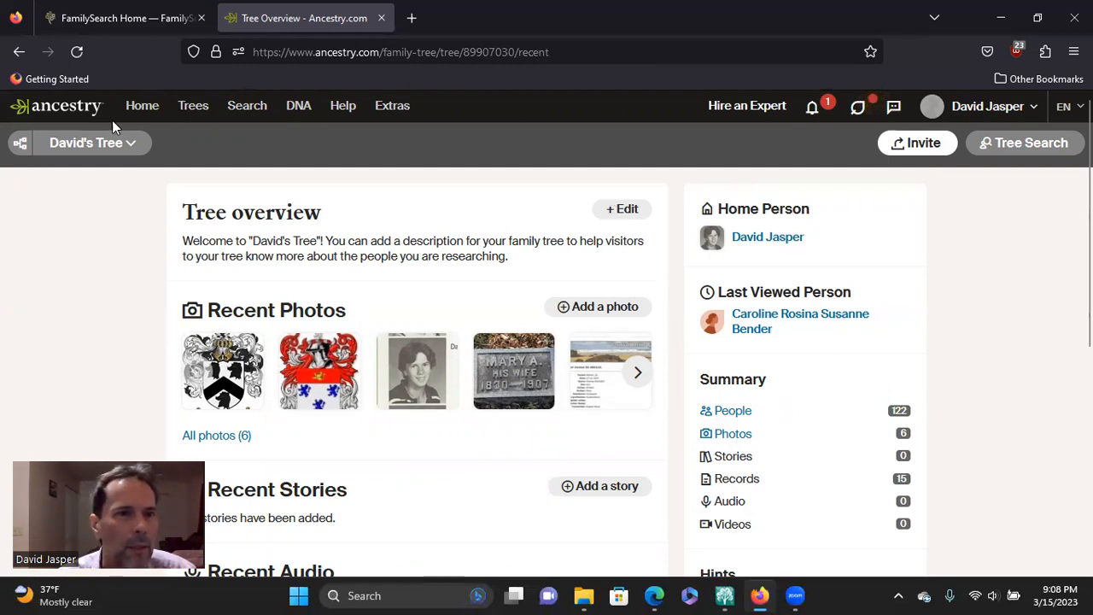
Step: Switch to FamilySearch, open the family tree and examine the whole Fan Chart, including its empty ancestor slots
left_click(121, 24)
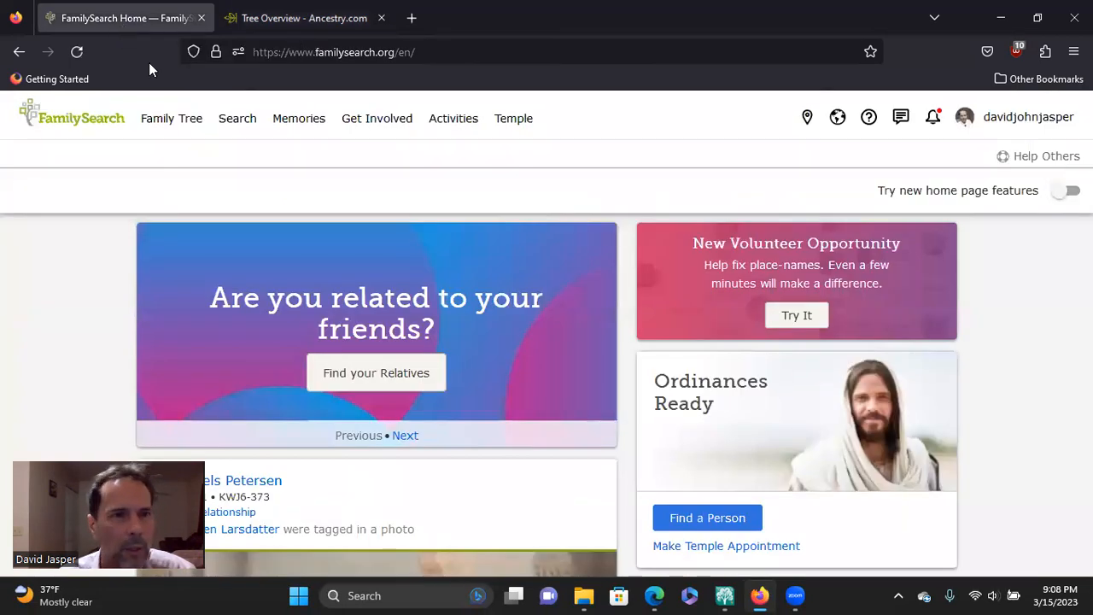
left_click(185, 125)
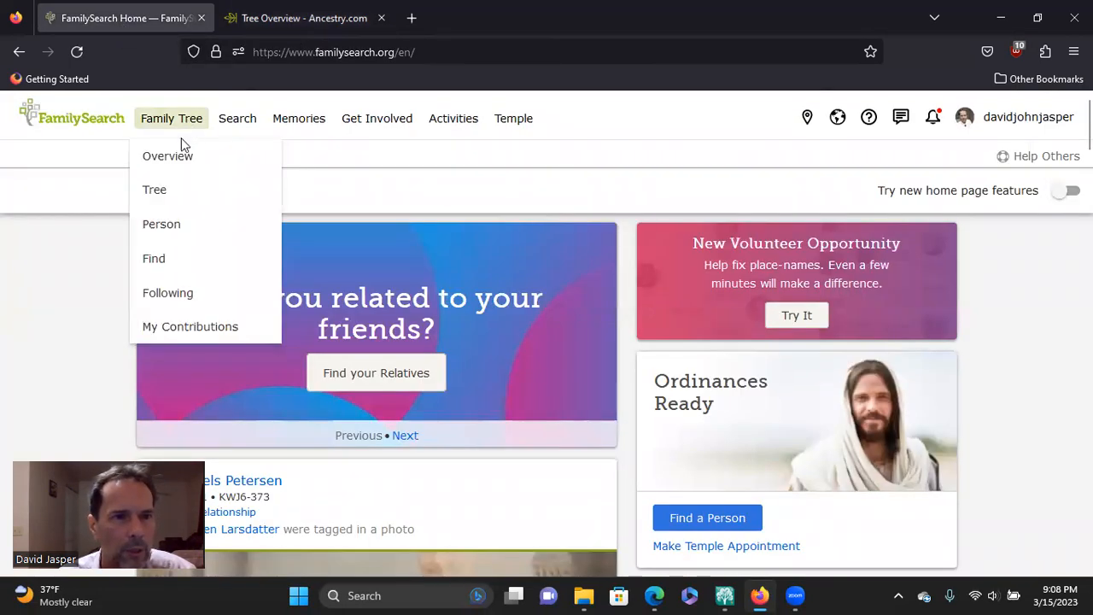
left_click(168, 194)
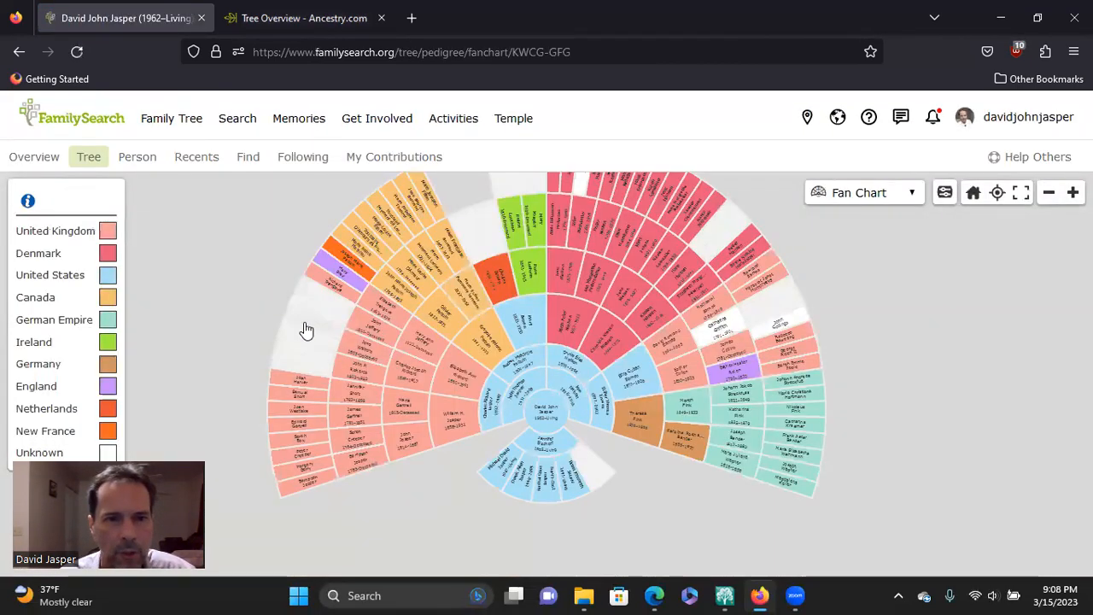
left_click_drag(468, 202, 495, 295)
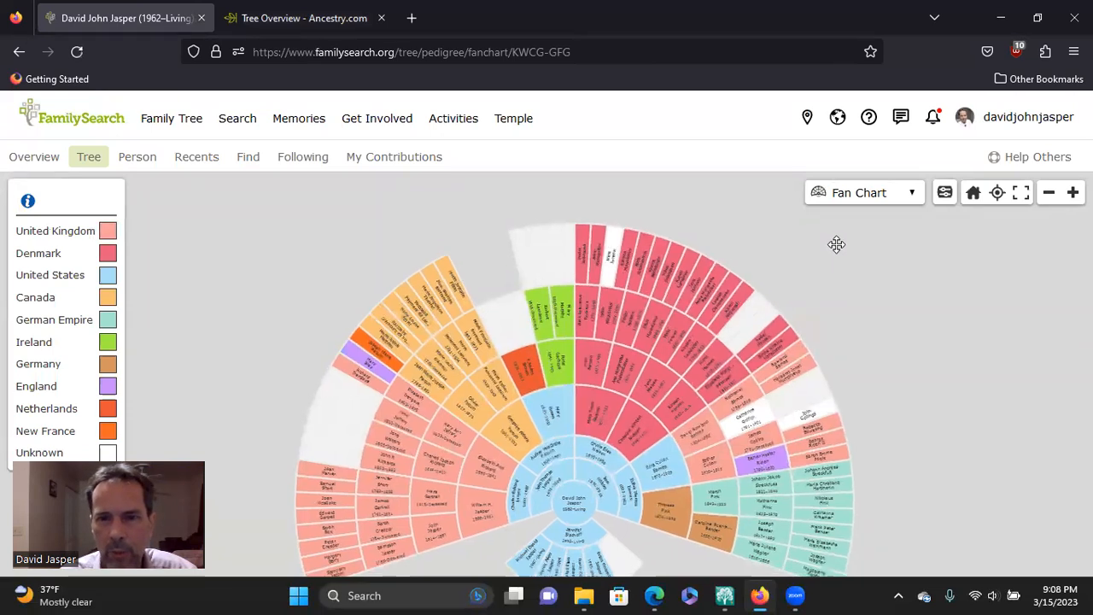
left_click_drag(837, 245, 844, 229)
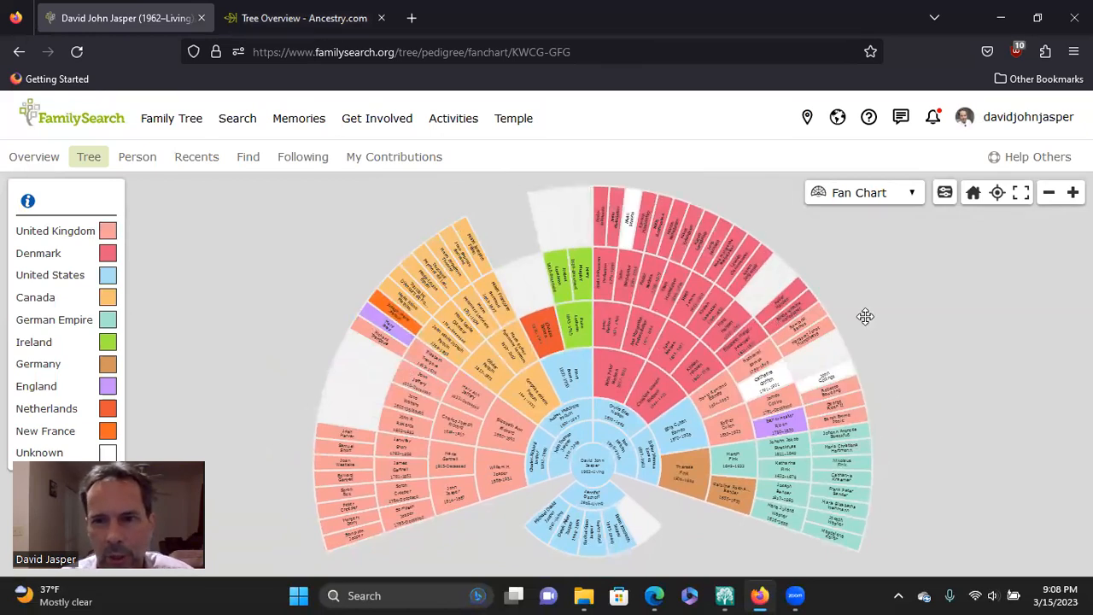
left_click_drag(859, 276, 888, 285)
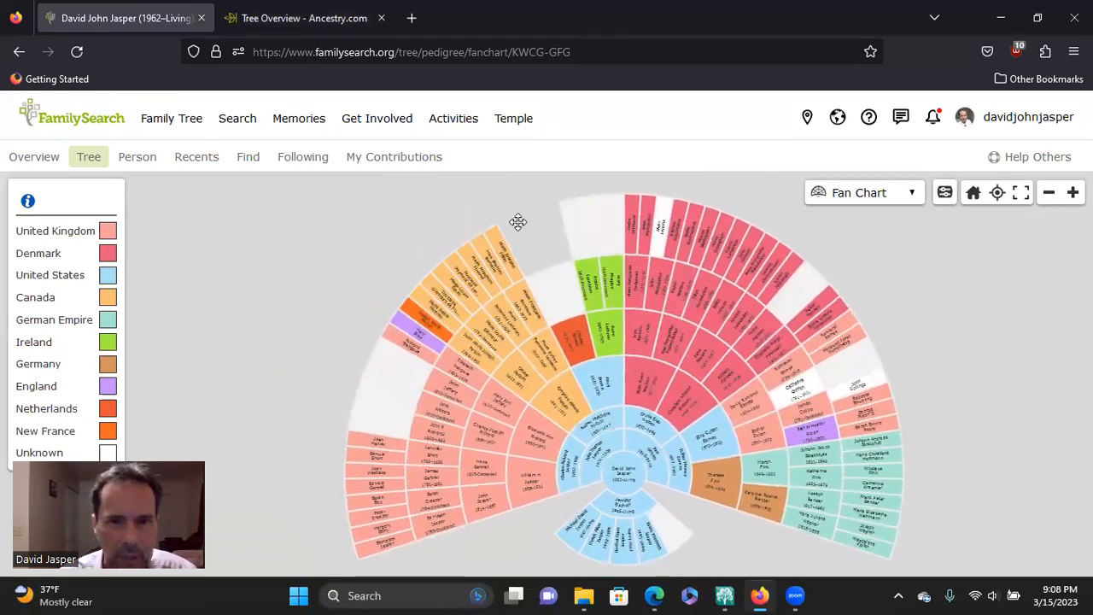
left_click_drag(518, 218, 451, 232)
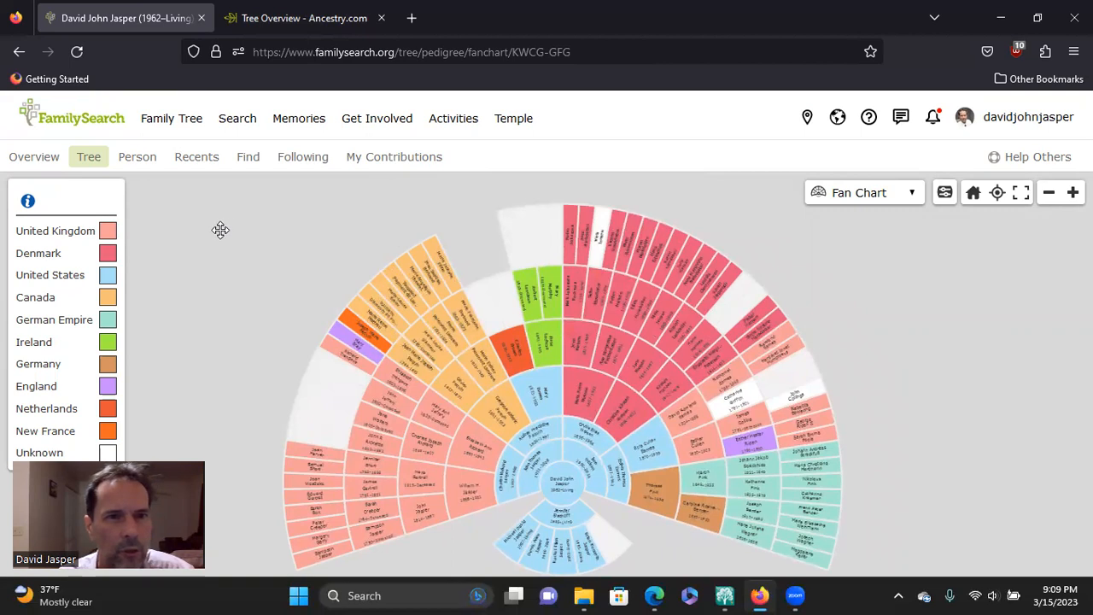
Step: Return to the FamilySearch home page and open the Solutions Gallery
left_click(72, 124)
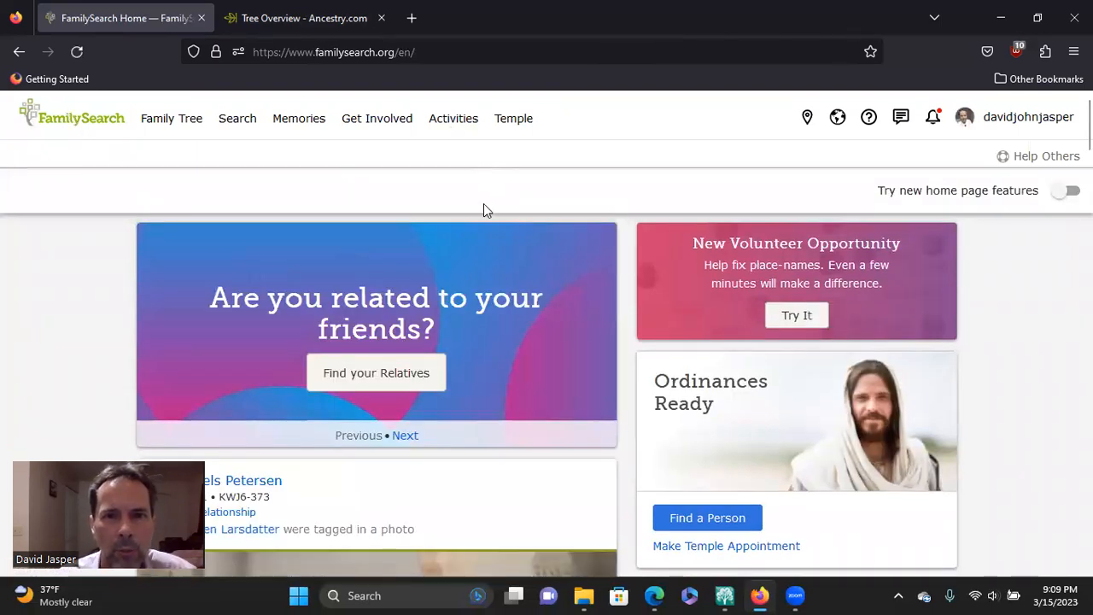
scroll(483, 208, "down", 2)
scroll(483, 209, "down", 15)
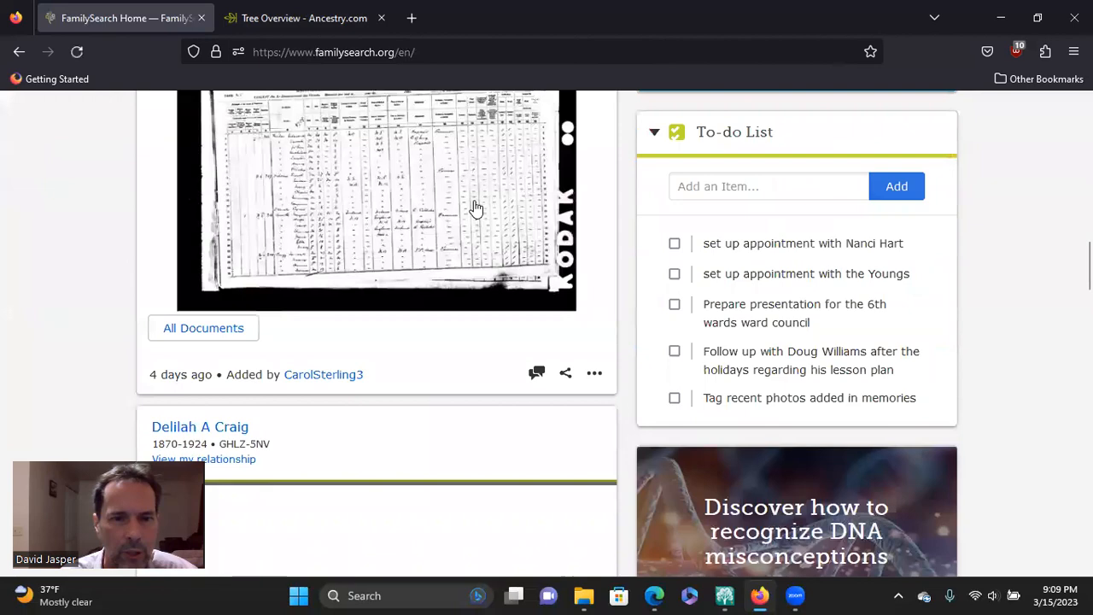
scroll(473, 201, "down", 15)
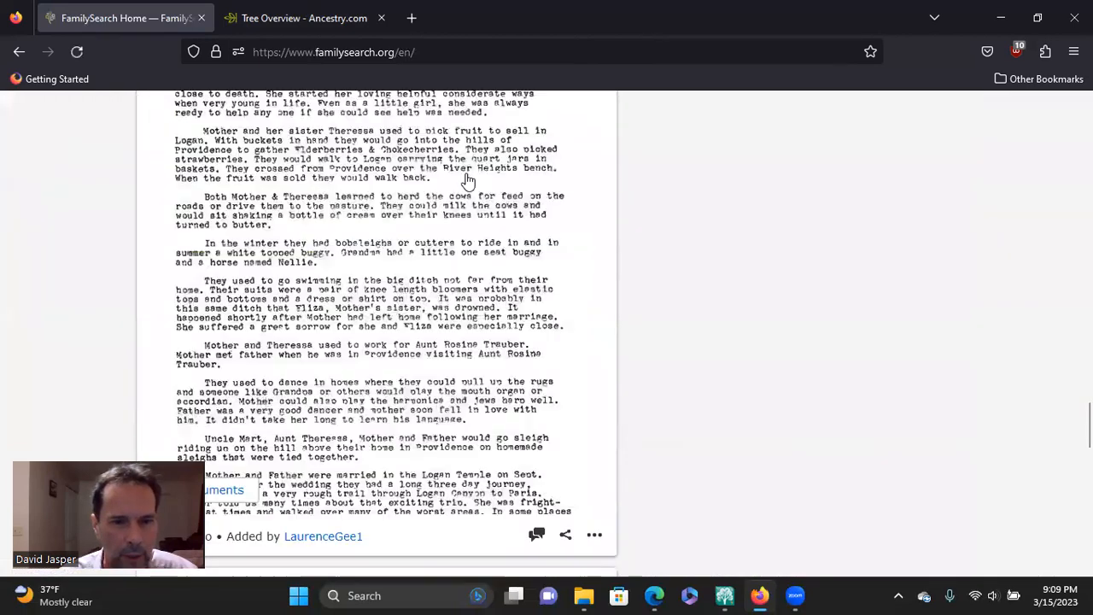
scroll(475, 164, "down", 10)
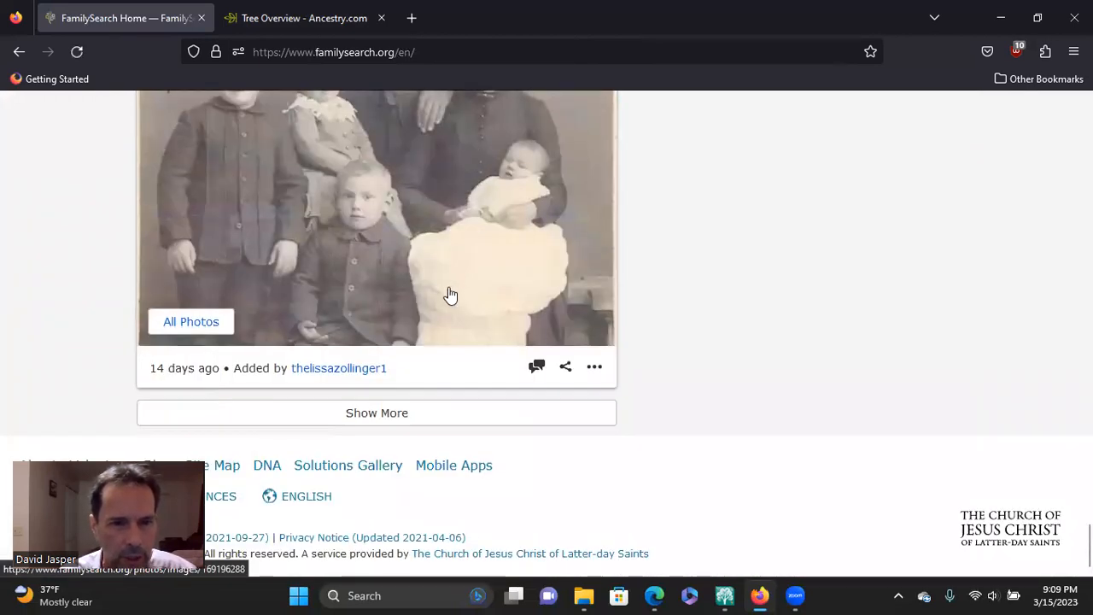
left_click(338, 471)
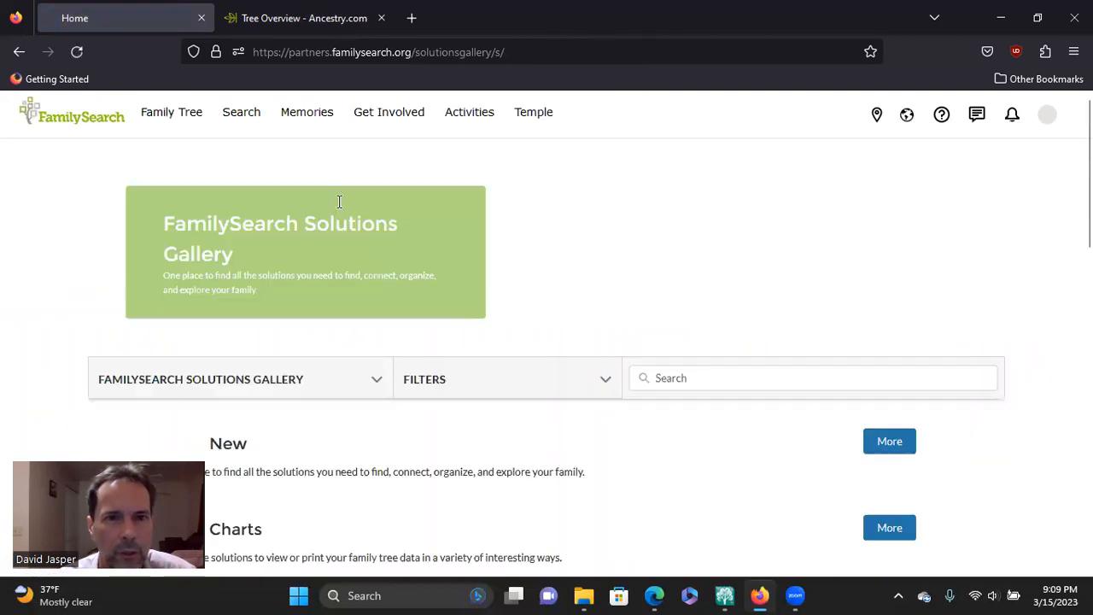
Step: Browse the gallery's Family Tree Management solutions as far as the group containing RootsMagic
scroll(557, 243, "down", 4)
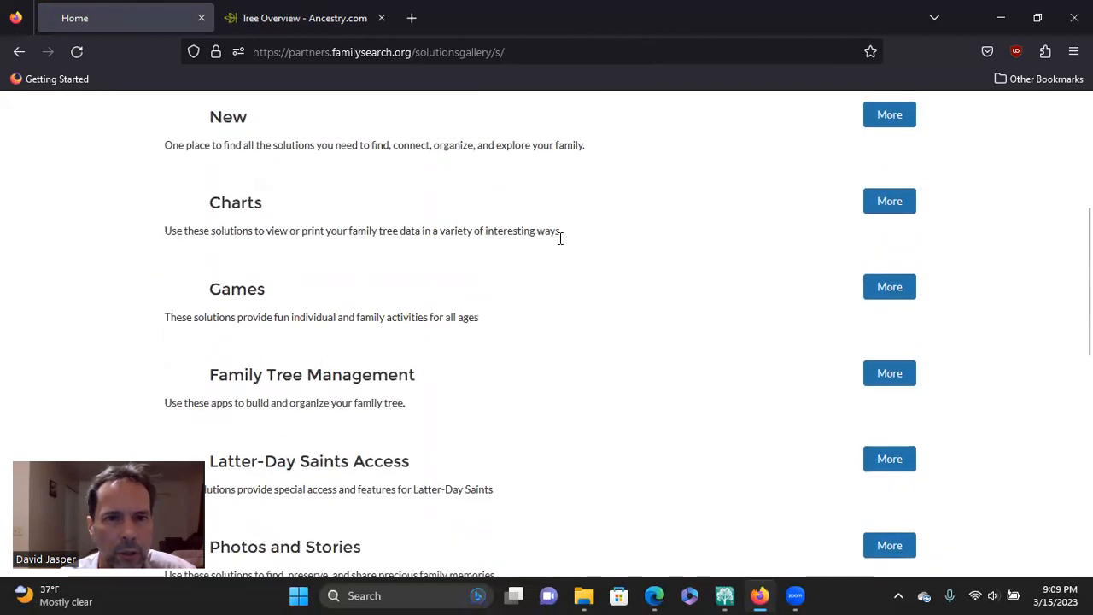
scroll(569, 188, "down", 2)
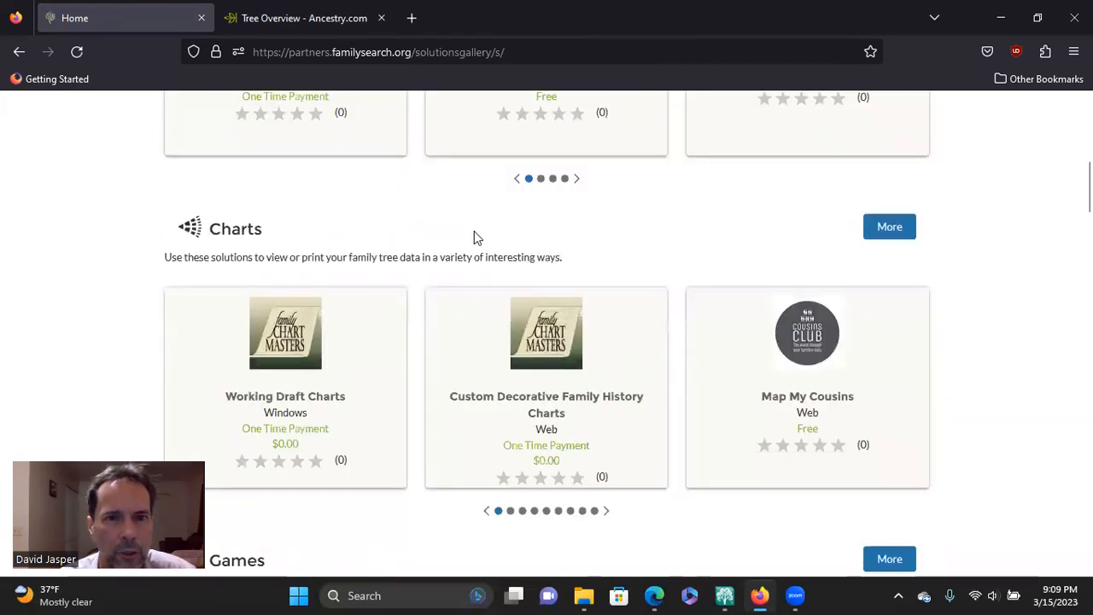
scroll(474, 230, "down", 4)
scroll(475, 232, "down", 5)
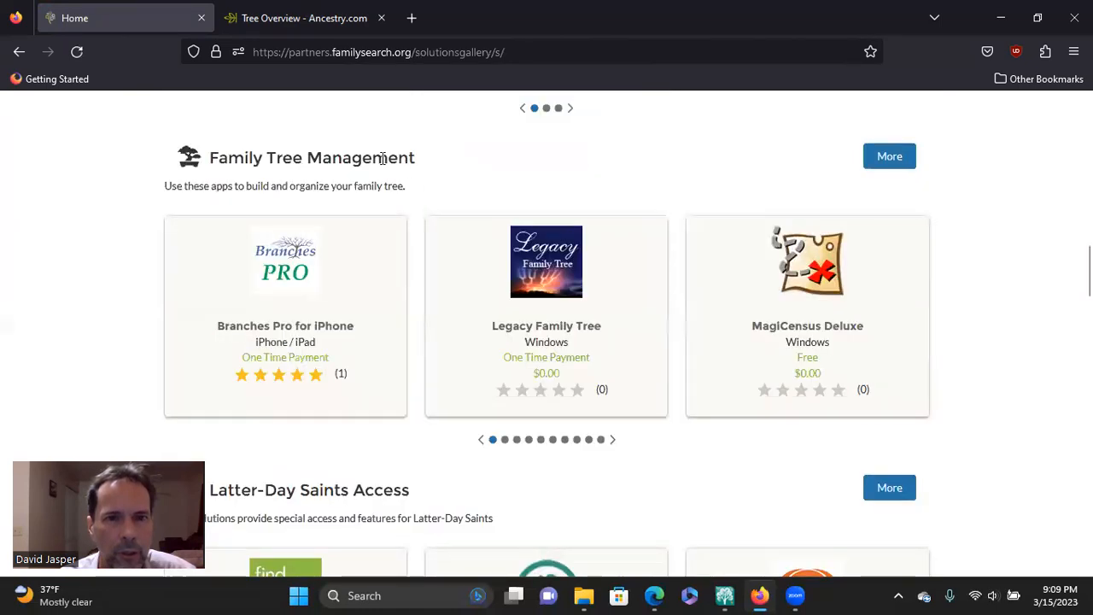
left_click(612, 439)
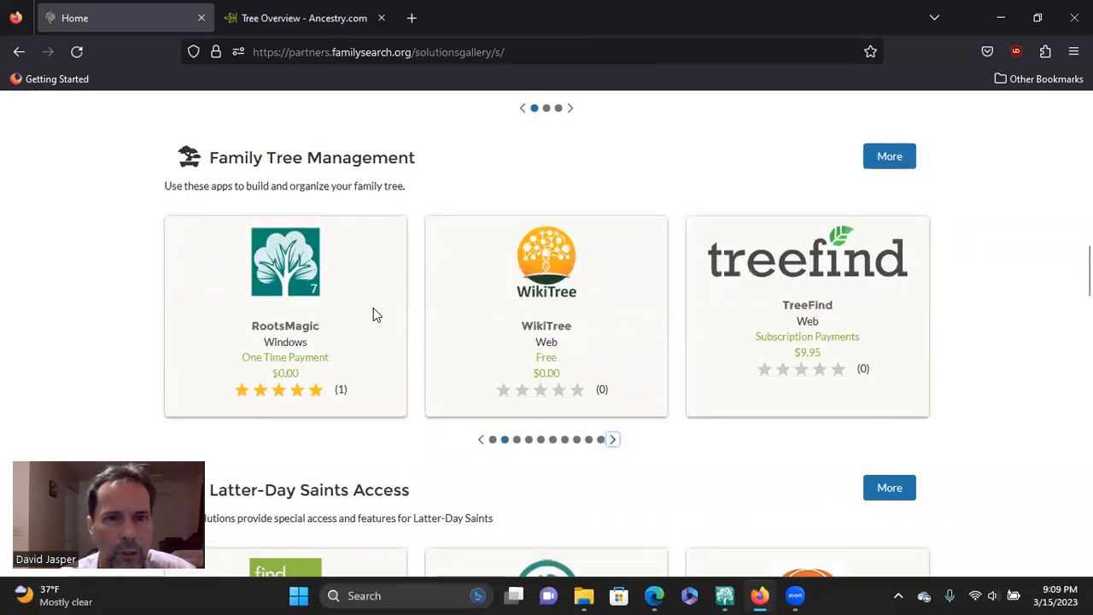
Step: View the RootsMagic profile in the Solutions Gallery, and switch to the RootsMagic 9 program
left_click(309, 322)
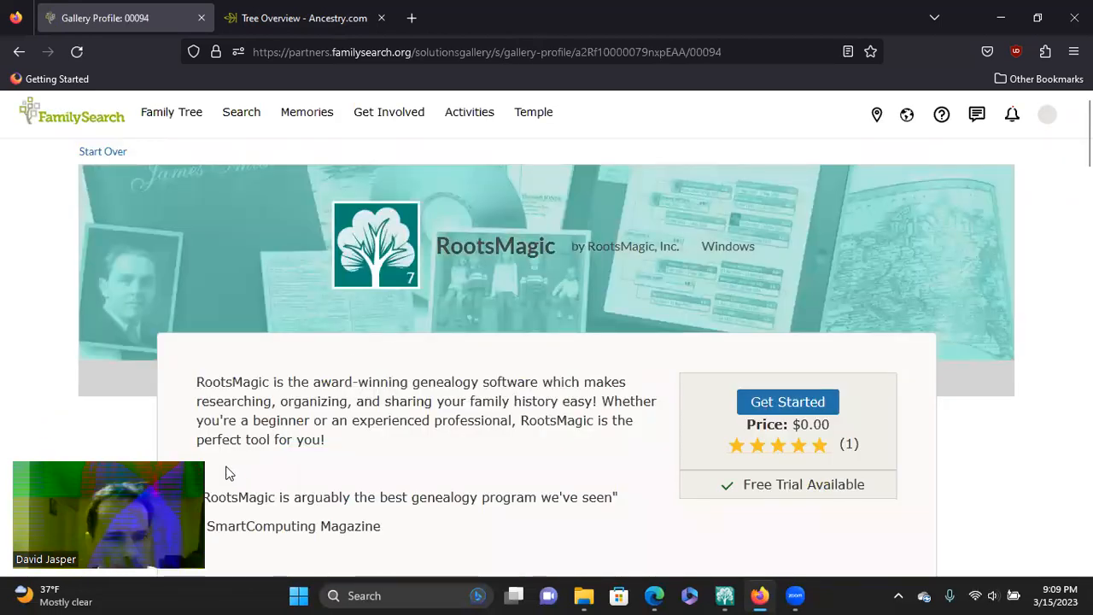
left_click_drag(132, 459, 133, 434)
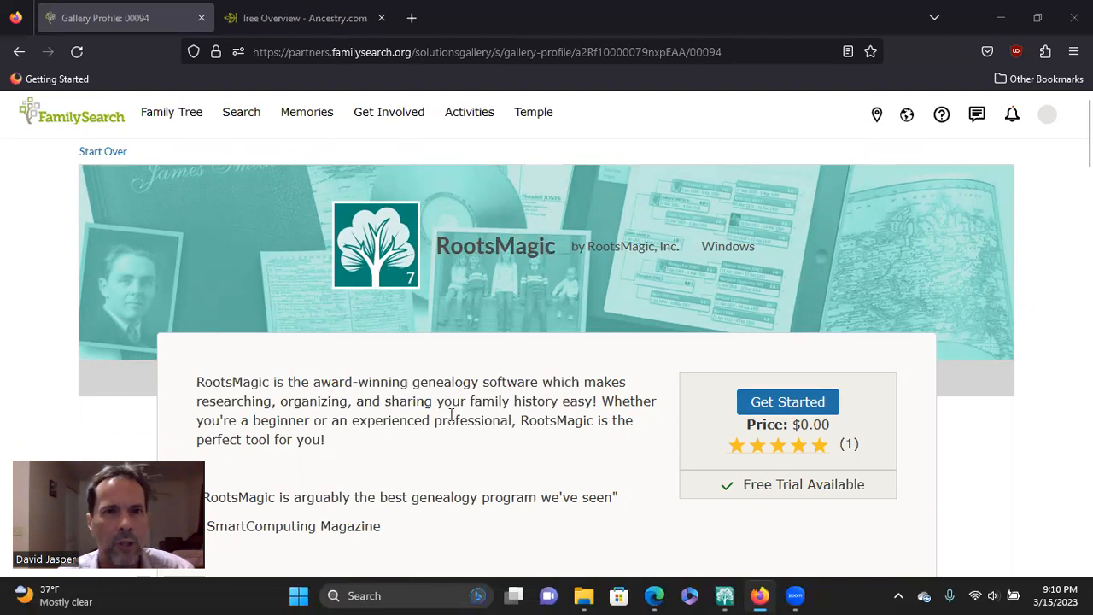
left_click(722, 595)
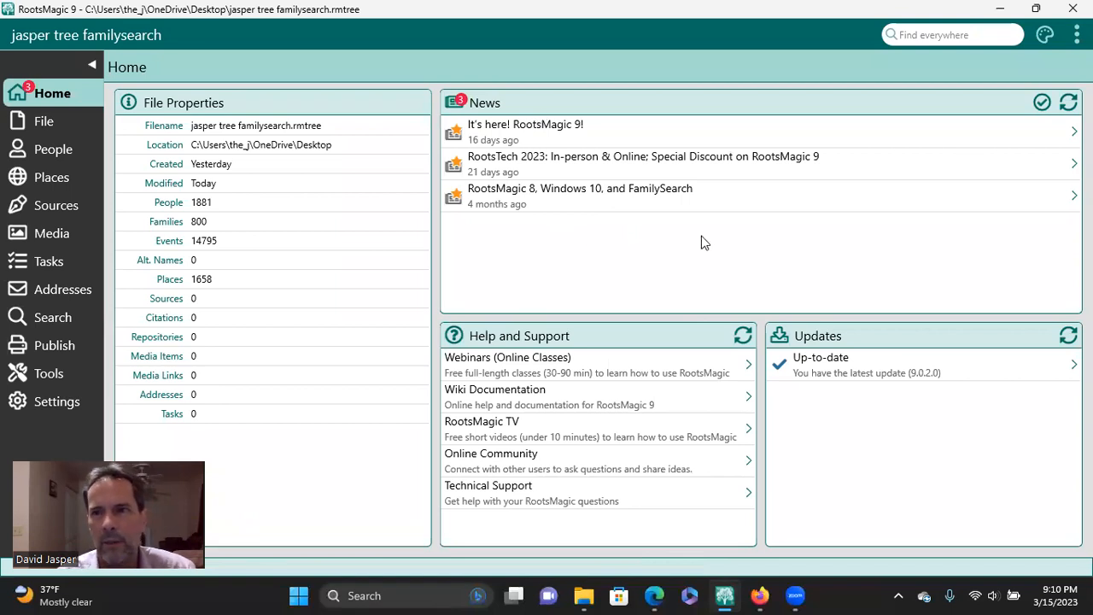
Step: Start an import from the online FamilySearch Family Tree into the current RootsMagic file
left_click(42, 120)
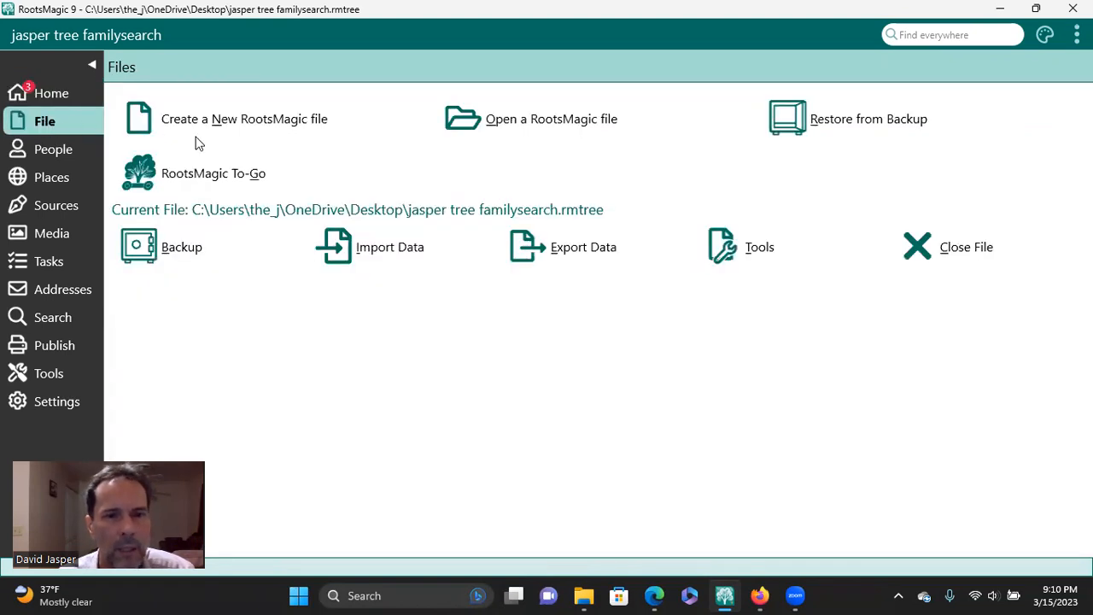
left_click(398, 249)
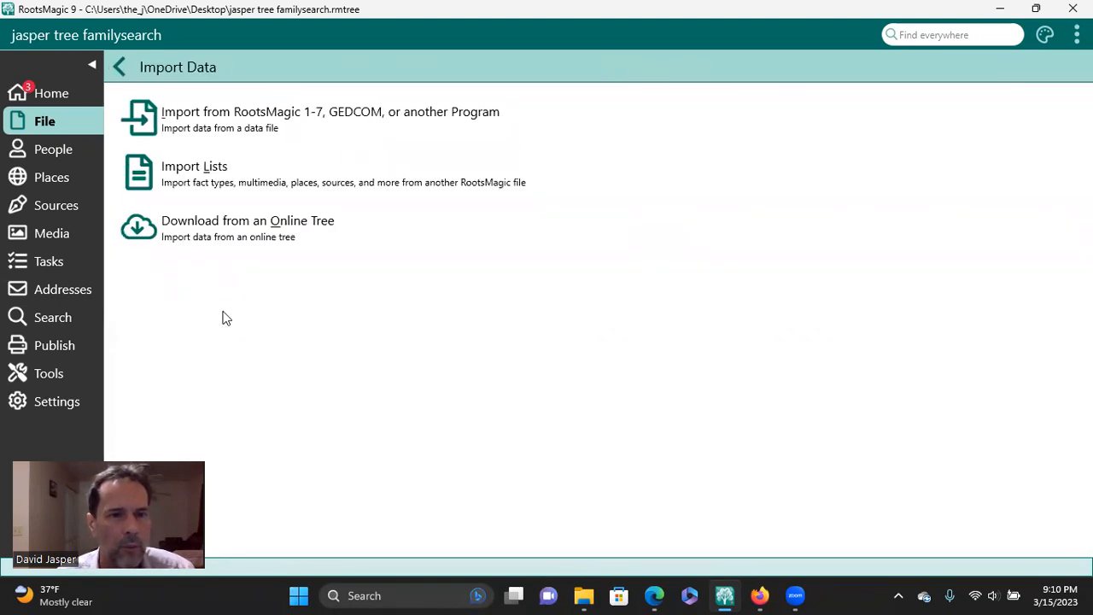
left_click(232, 233)
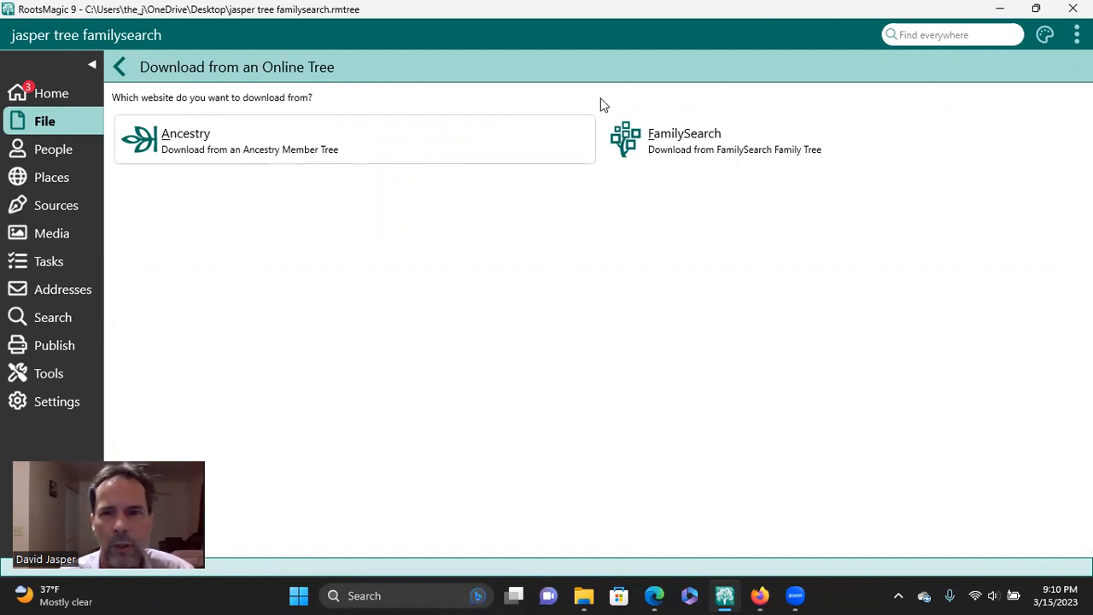
left_click(680, 143)
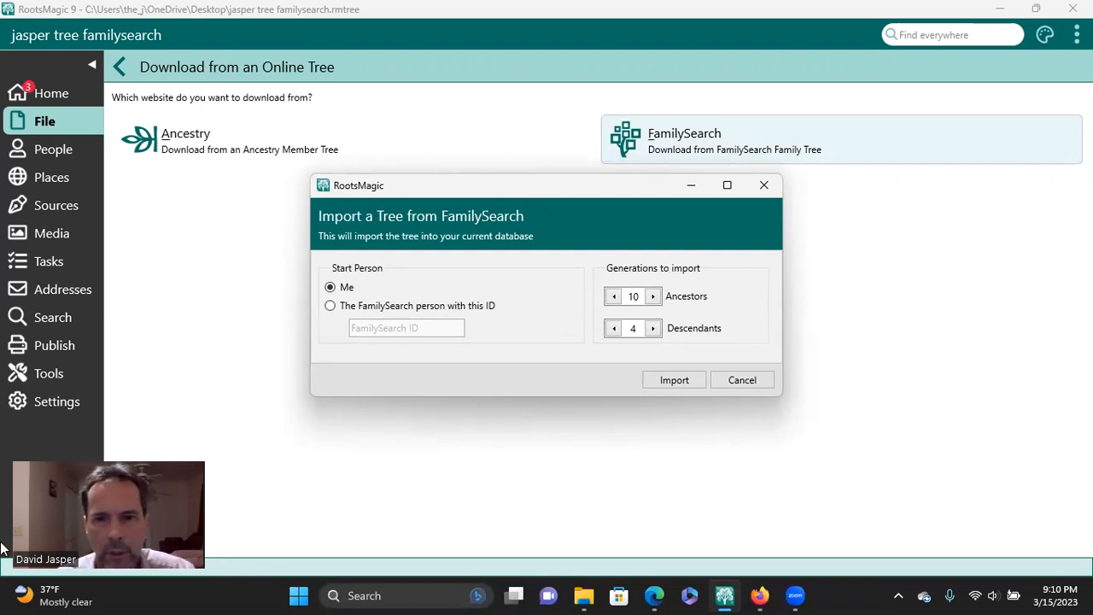
Step: Raise the ancestor generations to import to 33, and reduce them to 10 again
left_click(653, 296)
left_click(652, 296)
left_click(652, 296)
left_click(652, 297)
left_click(653, 297)
left_click(653, 296)
left_click(652, 297)
left_click(652, 297)
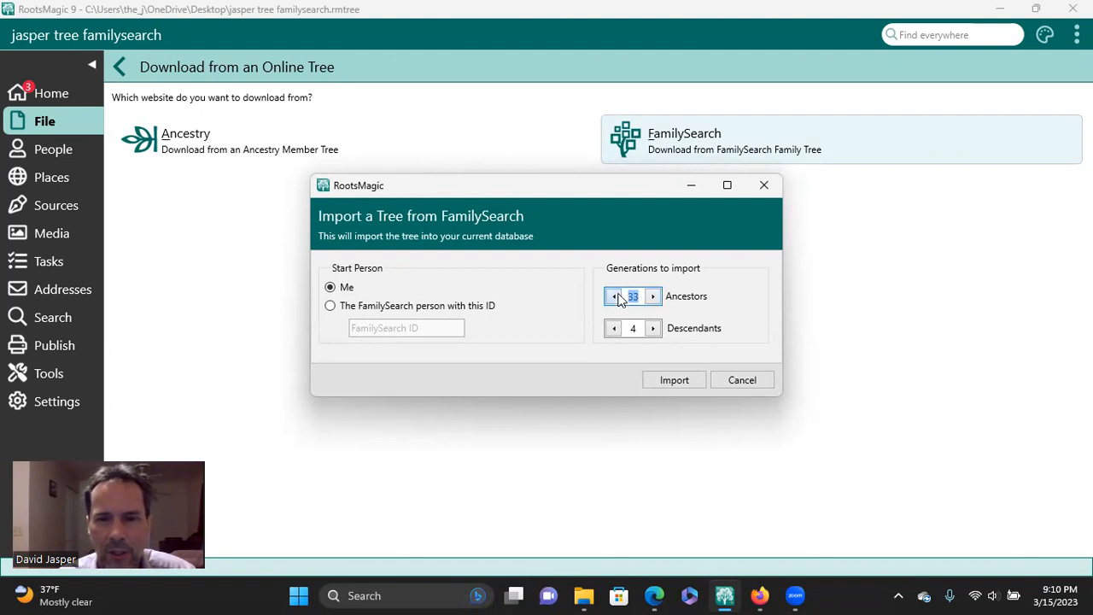
left_click(613, 297)
left_click(613, 296)
left_click(613, 296)
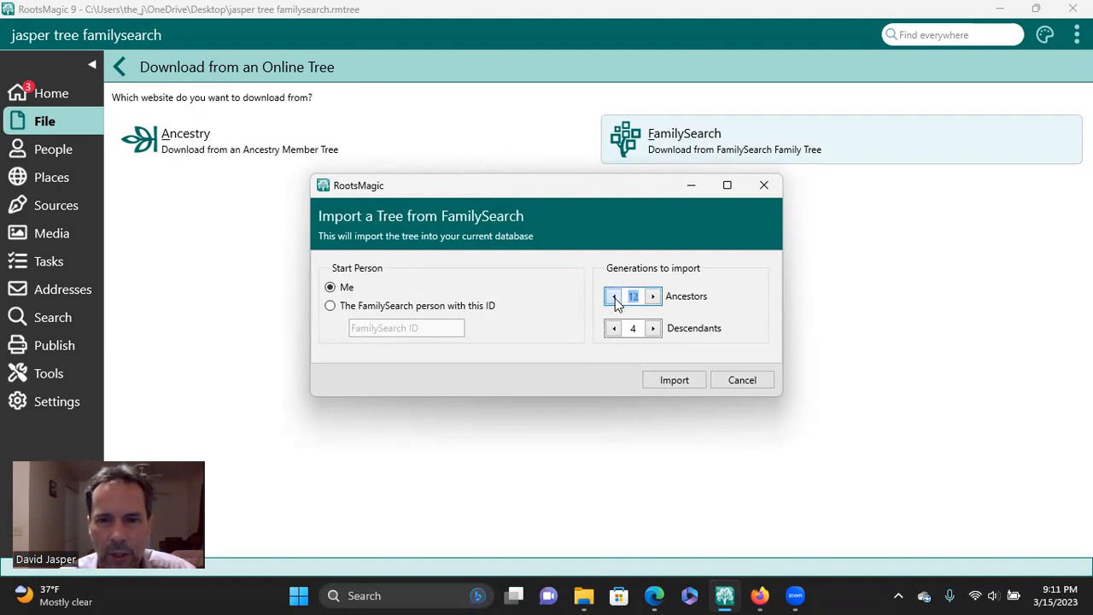
left_click(613, 297)
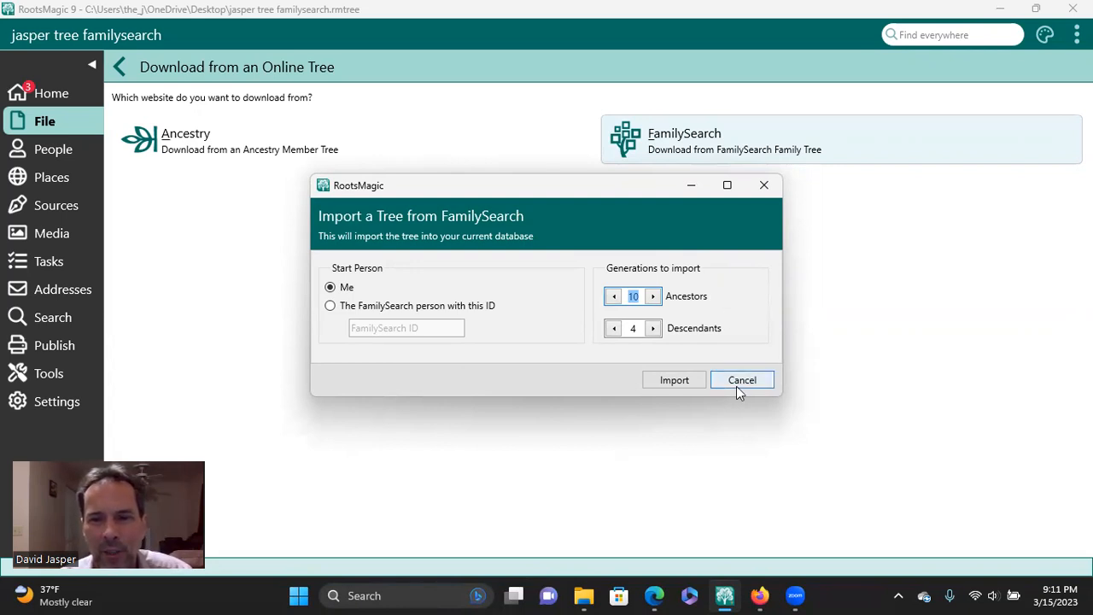
Step: Lower the ancestor generations to import to 6, and cancel the FamilySearch import
left_click(615, 296)
left_click(615, 296)
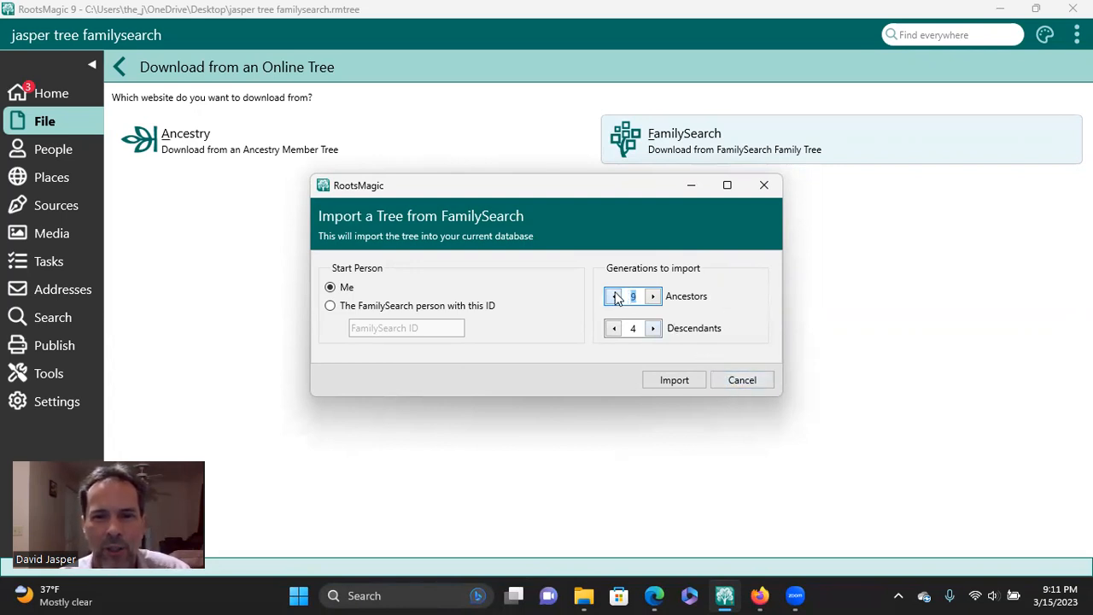
left_click(615, 297)
left_click(615, 297)
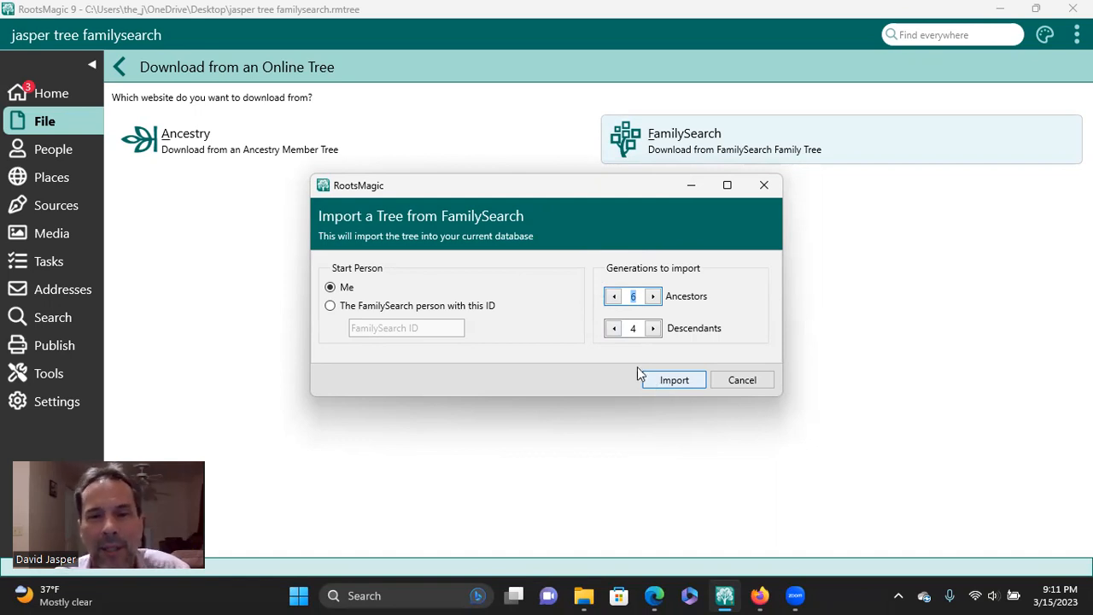
left_click(742, 381)
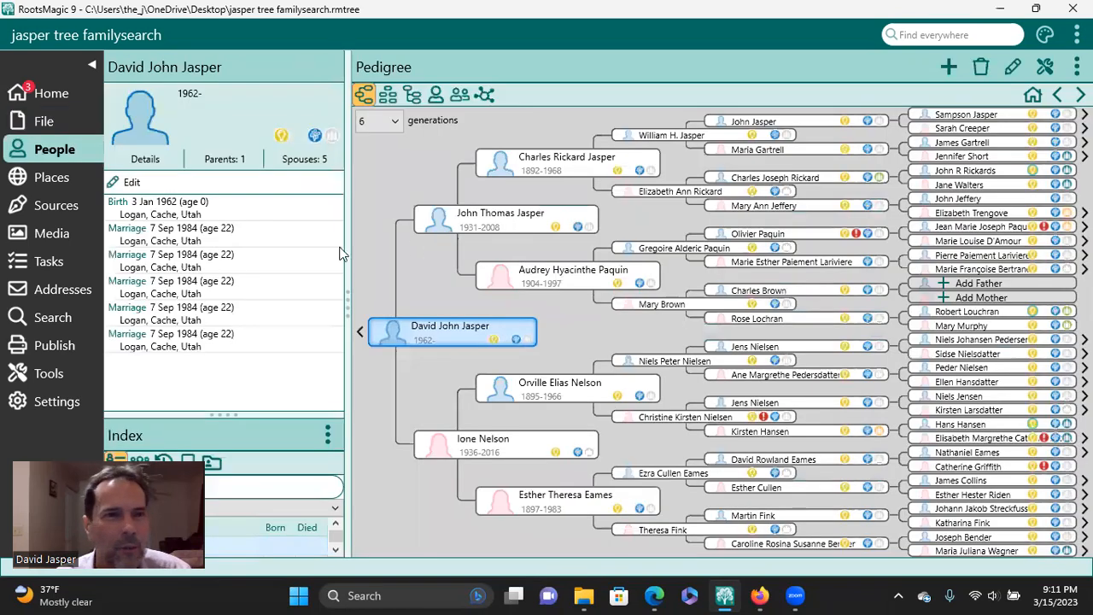
Step: View the file properties and file options, open the six-generation pedigree and follow the uppermost paternal line further back
left_click(70, 91)
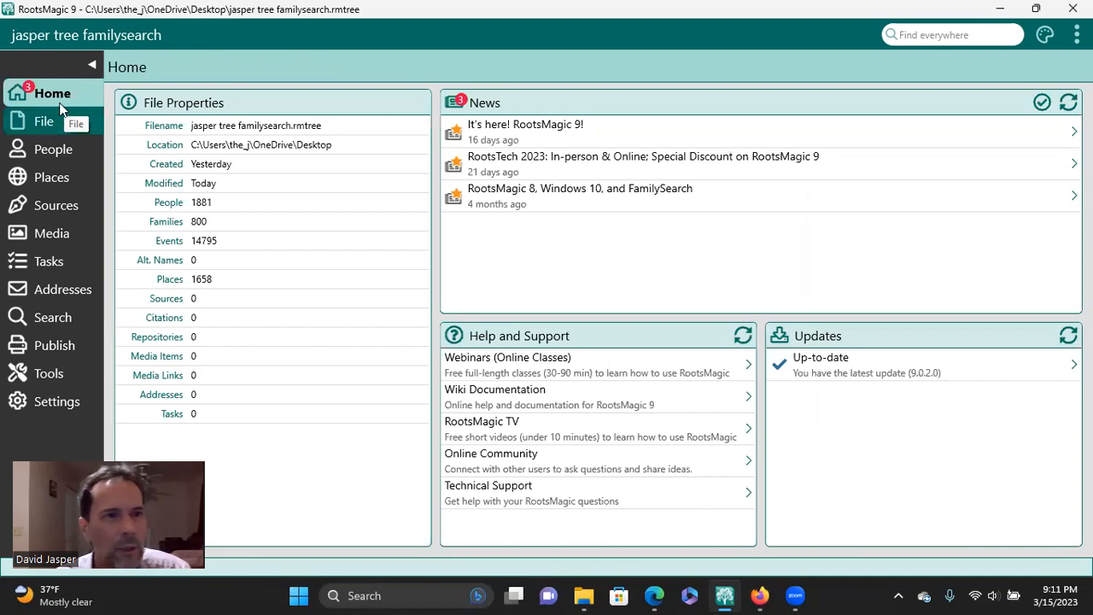
left_click(51, 122)
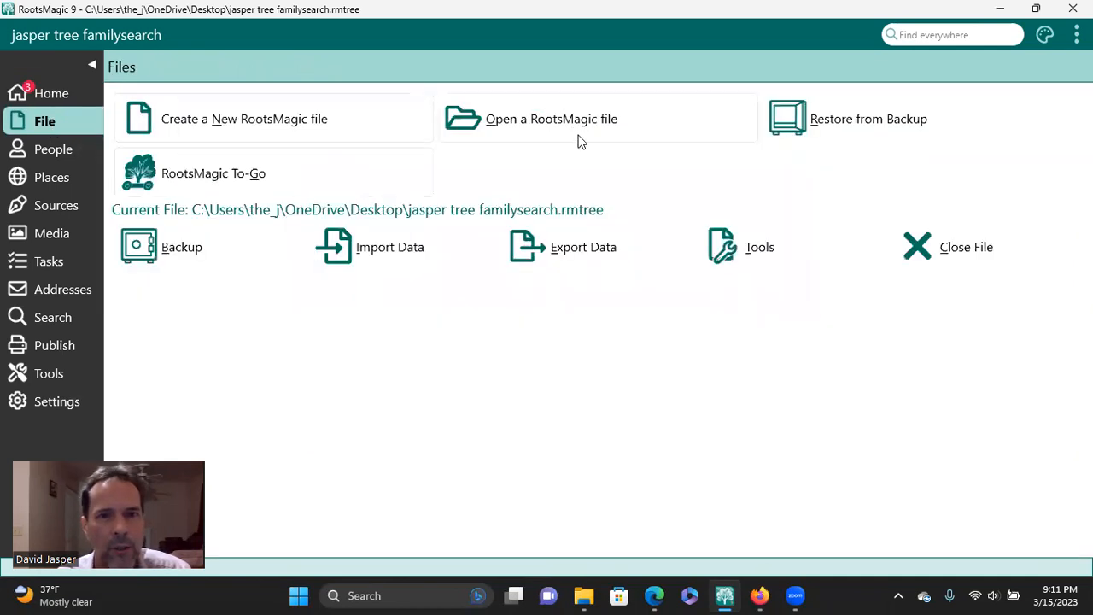
left_click(76, 145)
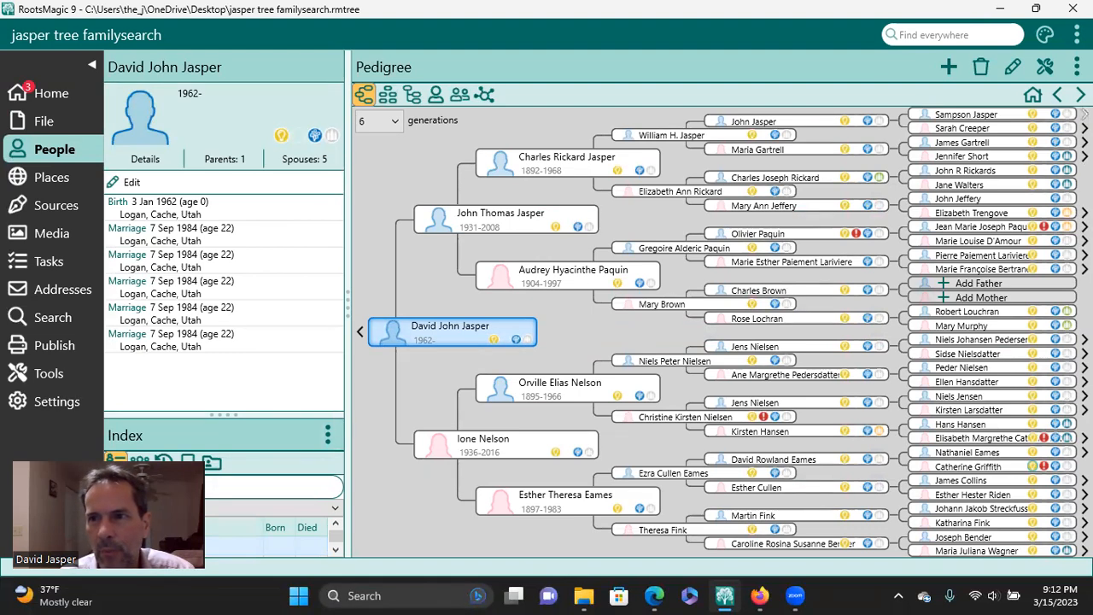
left_click(1084, 113)
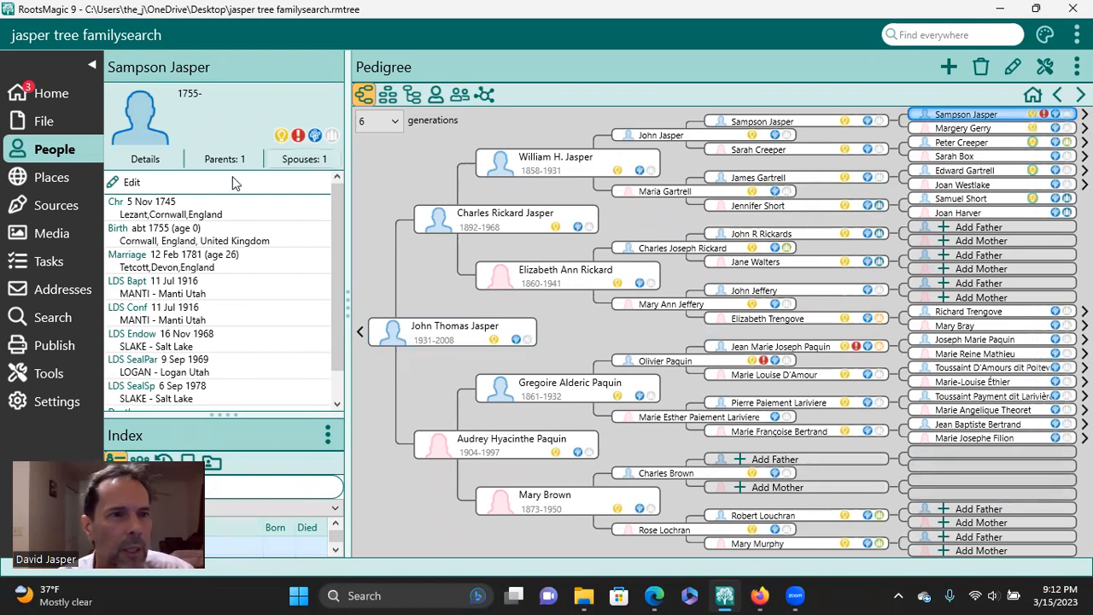
Step: Start exporting the current tree as a GEDCOM file to the Documents folder, and cancel the save
left_click(52, 120)
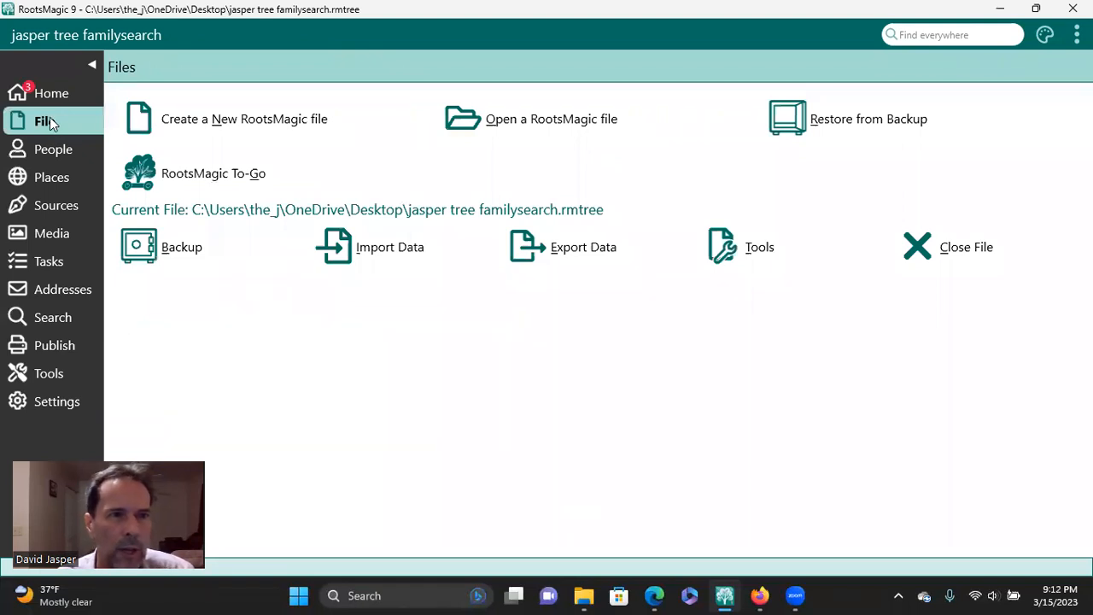
left_click(583, 253)
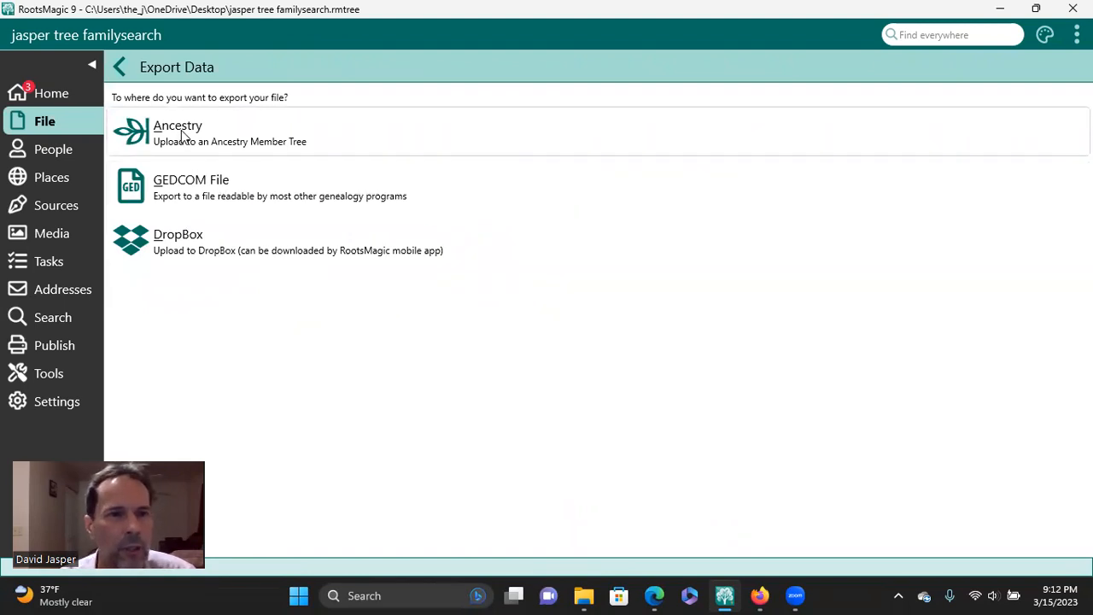
left_click(216, 188)
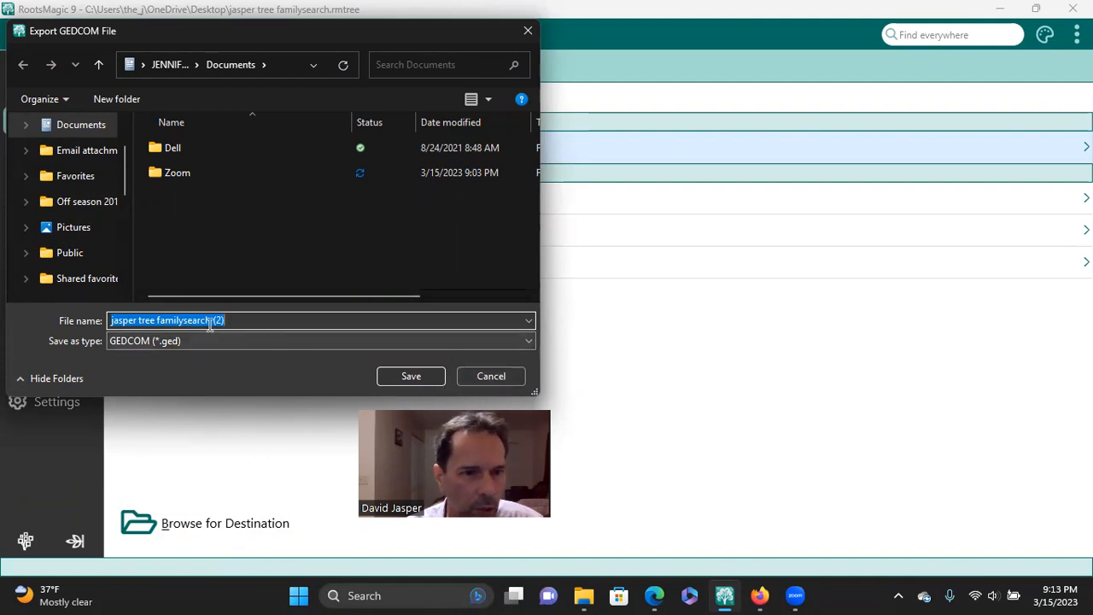
left_click(485, 375)
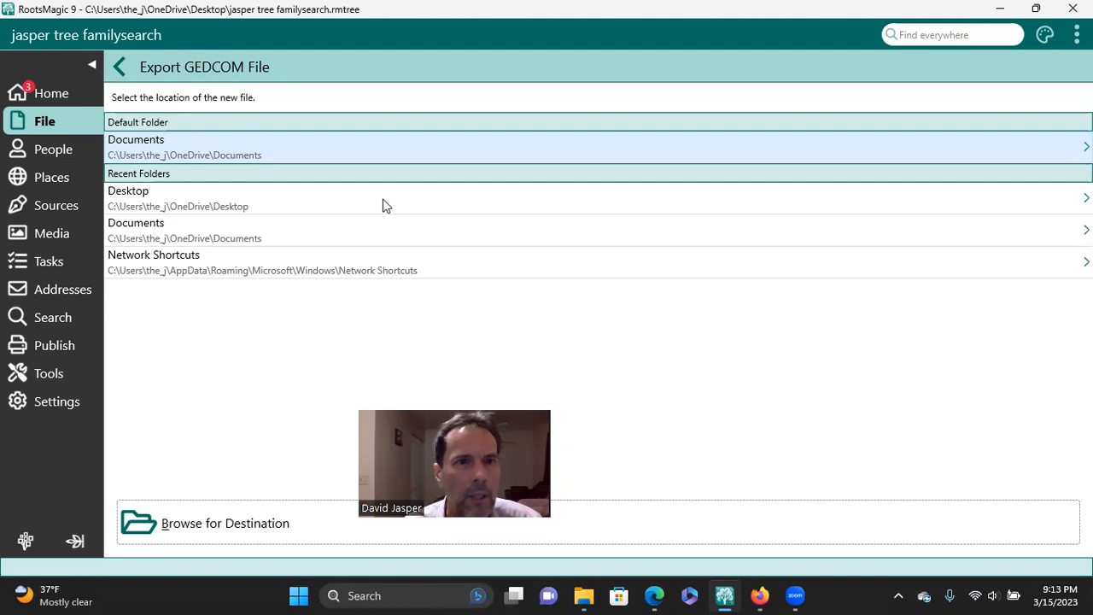
Step: Switch to Ancestry in the browser, go to Create & Manage Trees and open the GEDCOM upload form
left_click(759, 595)
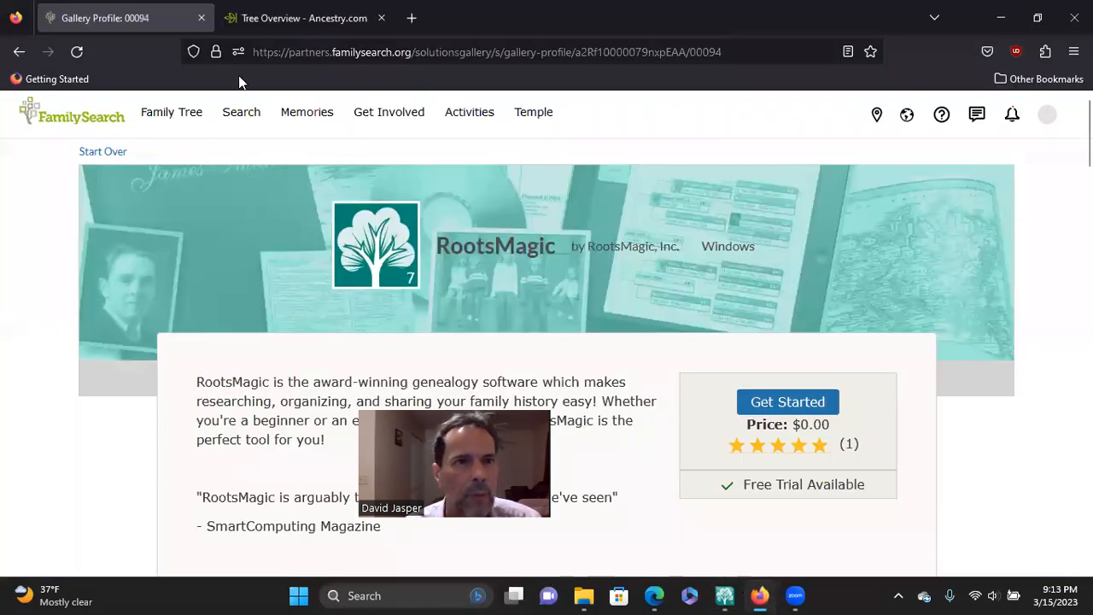
key("ctrl+Tab")
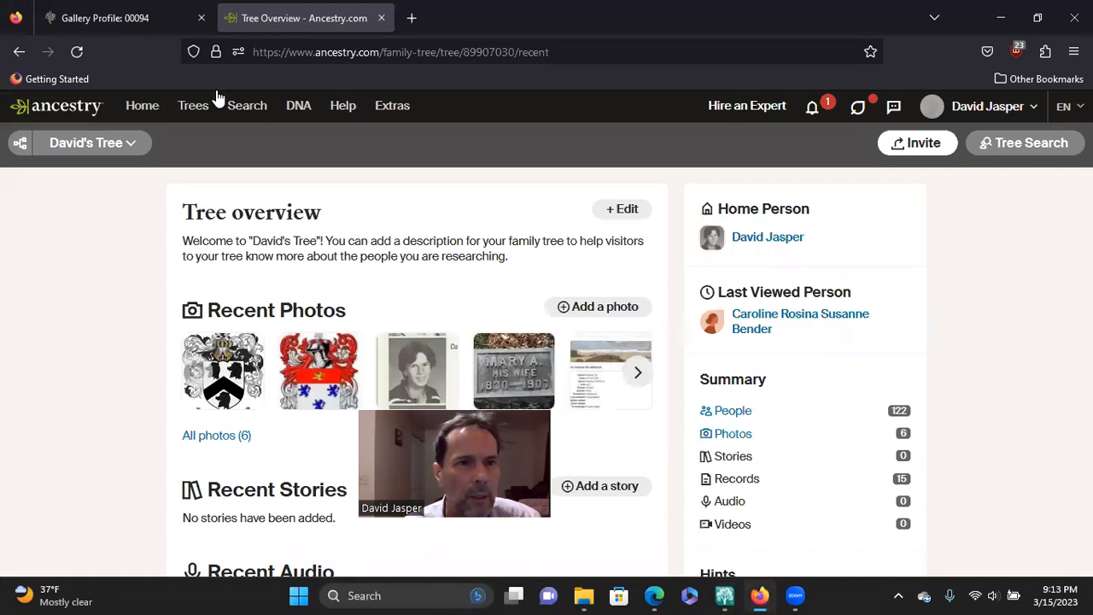
mouse_move(205, 109)
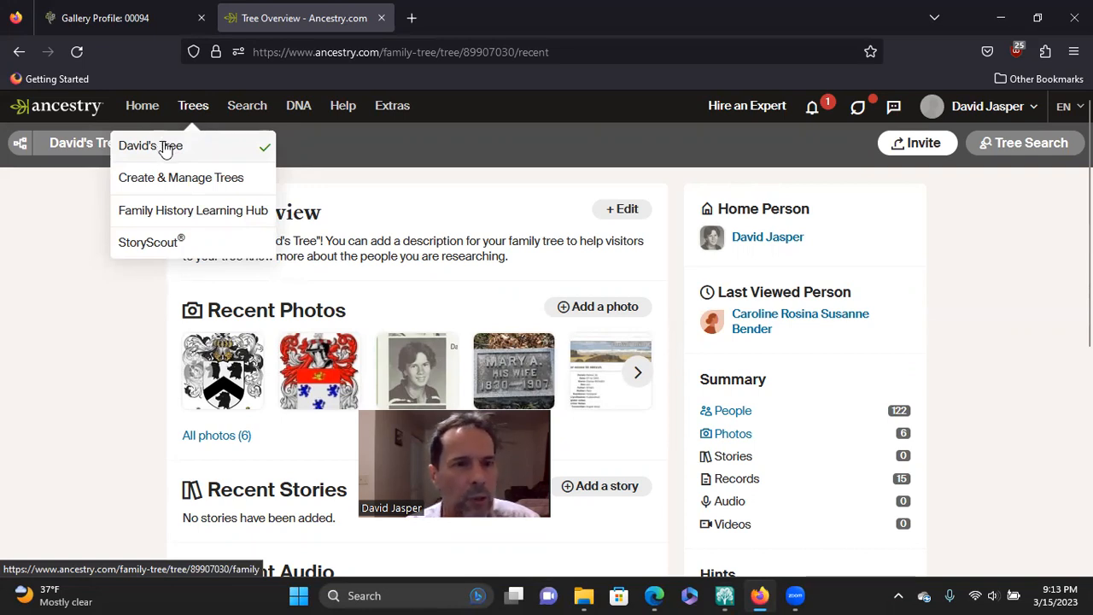
left_click(211, 181)
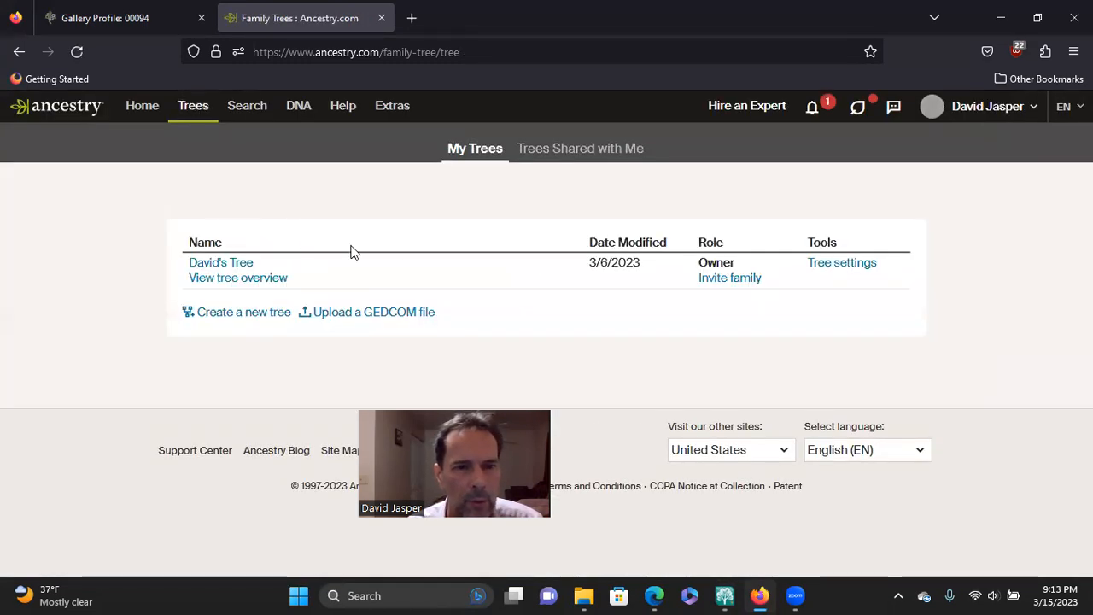
left_click(386, 312)
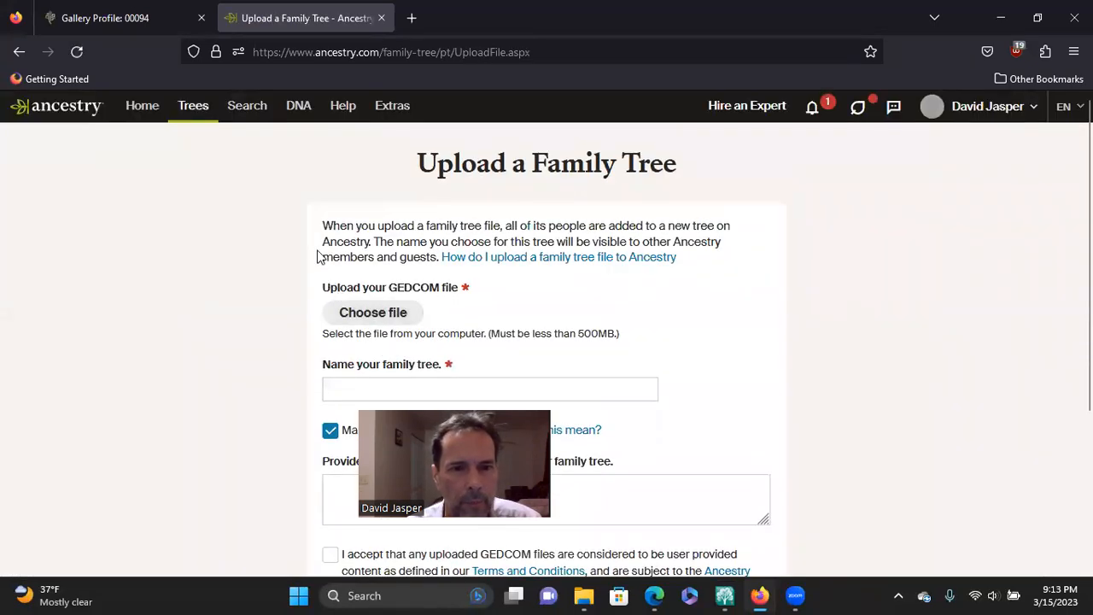
Step: Name the tree with the family surname followed by "family Tree", accept the GEDCOM upload terms and try to submit the form
scroll(320, 254, "down", 2)
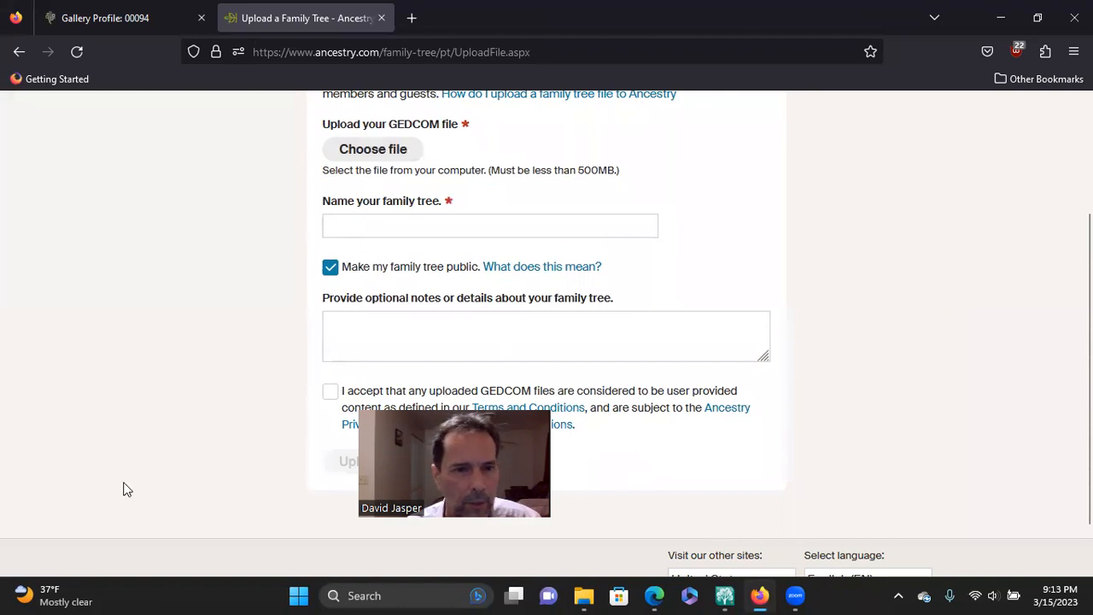
left_click(366, 222)
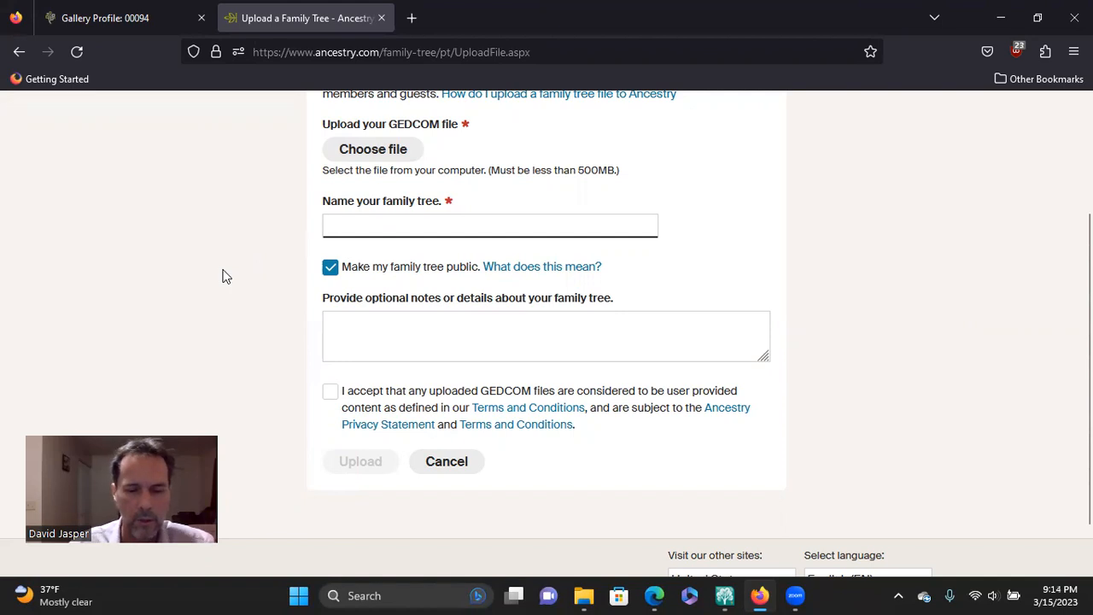
type("Jasper family")
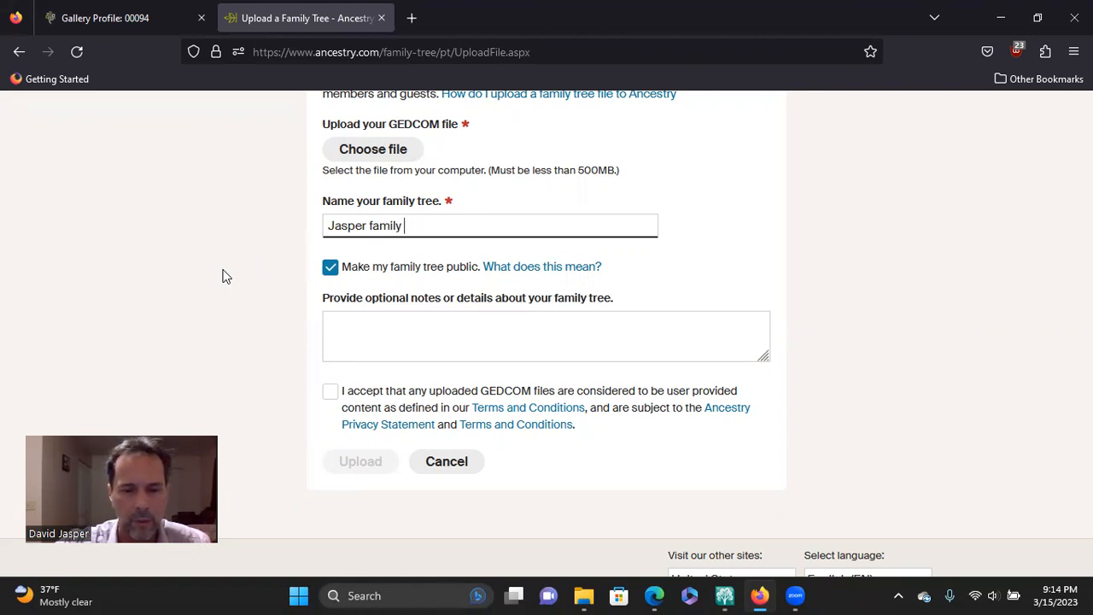
type("Tree")
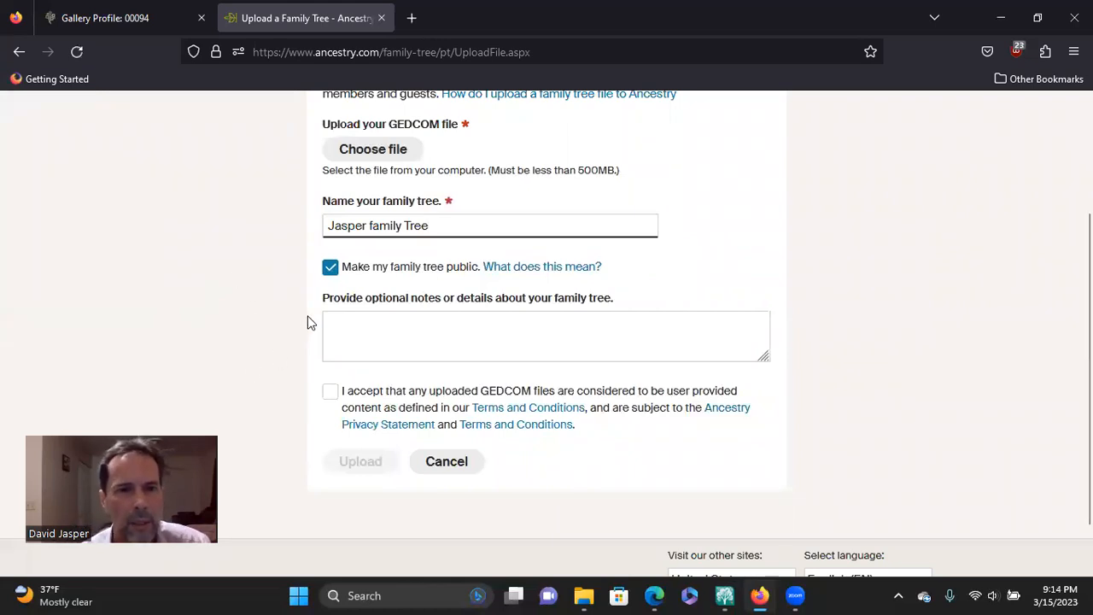
left_click(331, 394)
left_click(332, 395)
left_click(363, 468)
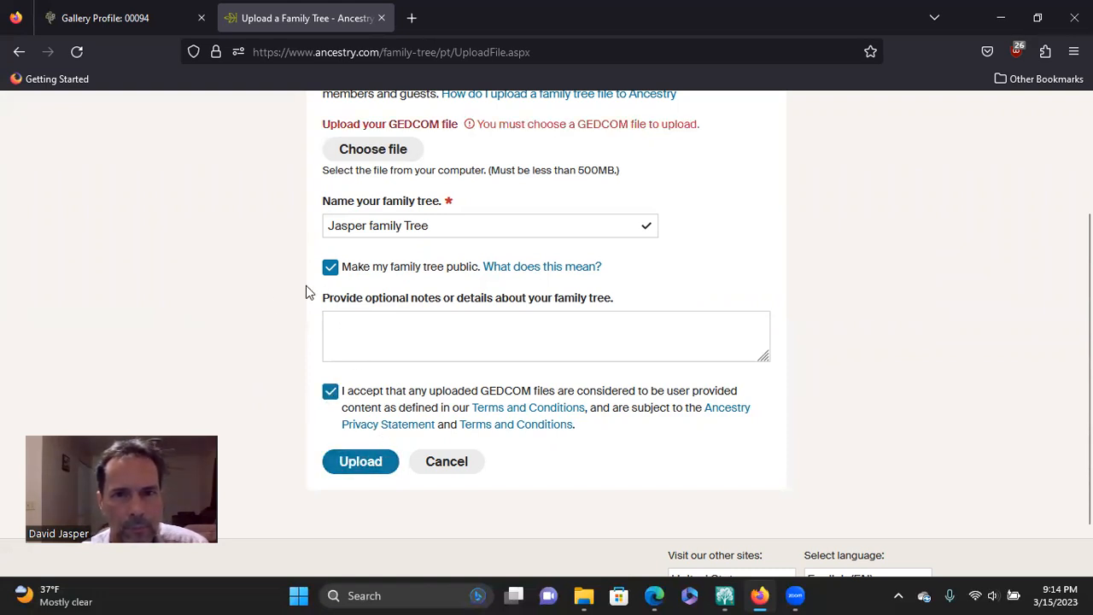
Step: Choose the FamilySearch tree's GEDCOM file from the Desktop and upload it as a new public family tree
scroll(268, 298, "up", 2)
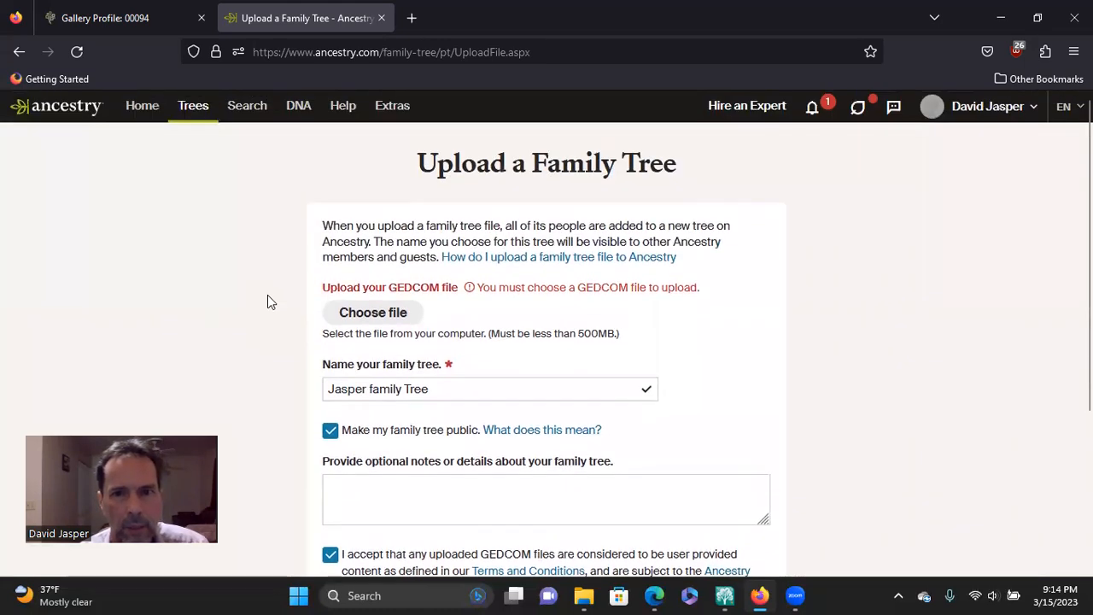
scroll(267, 296, "down", 2)
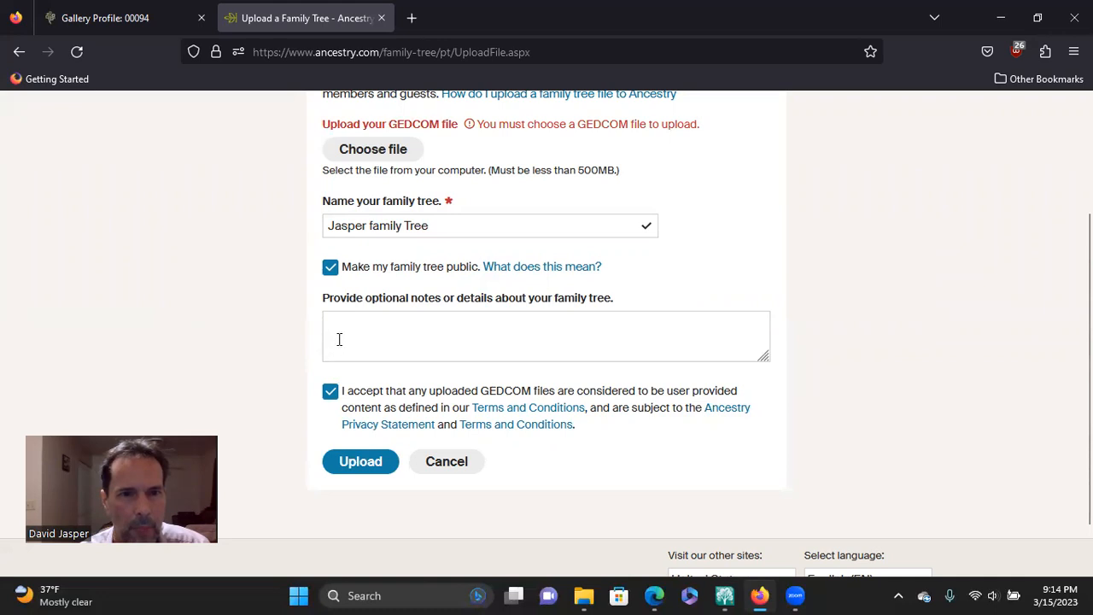
left_click(386, 159)
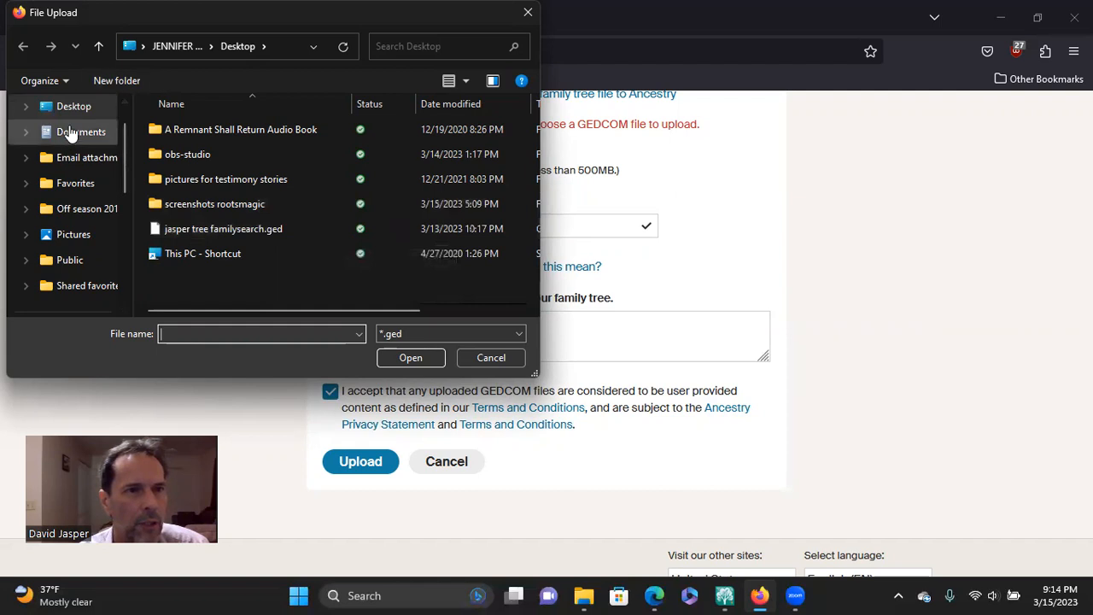
left_click(187, 227)
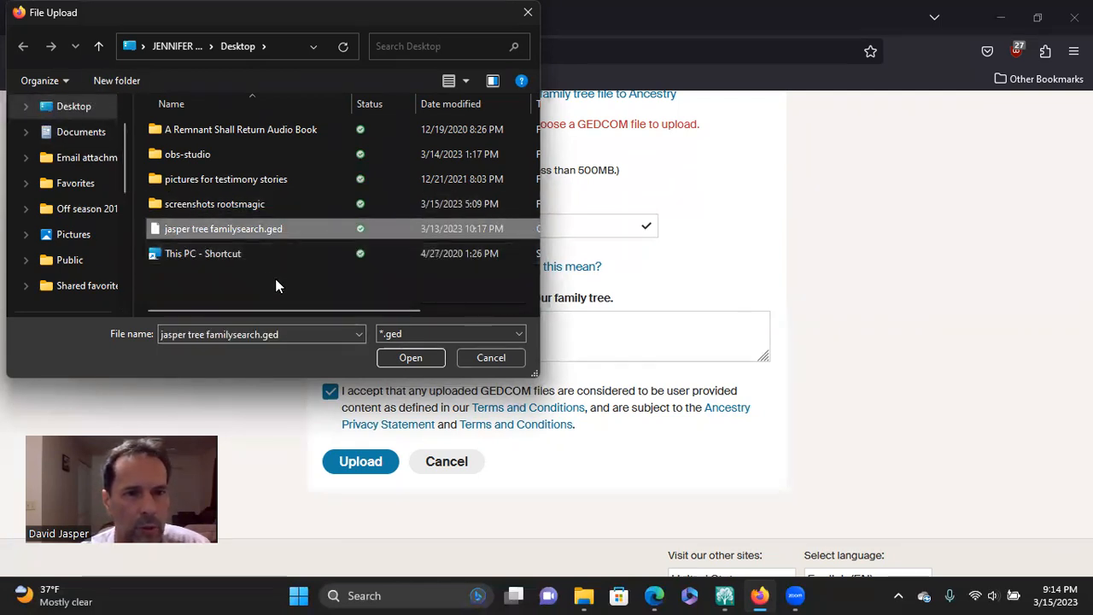
left_click(408, 357)
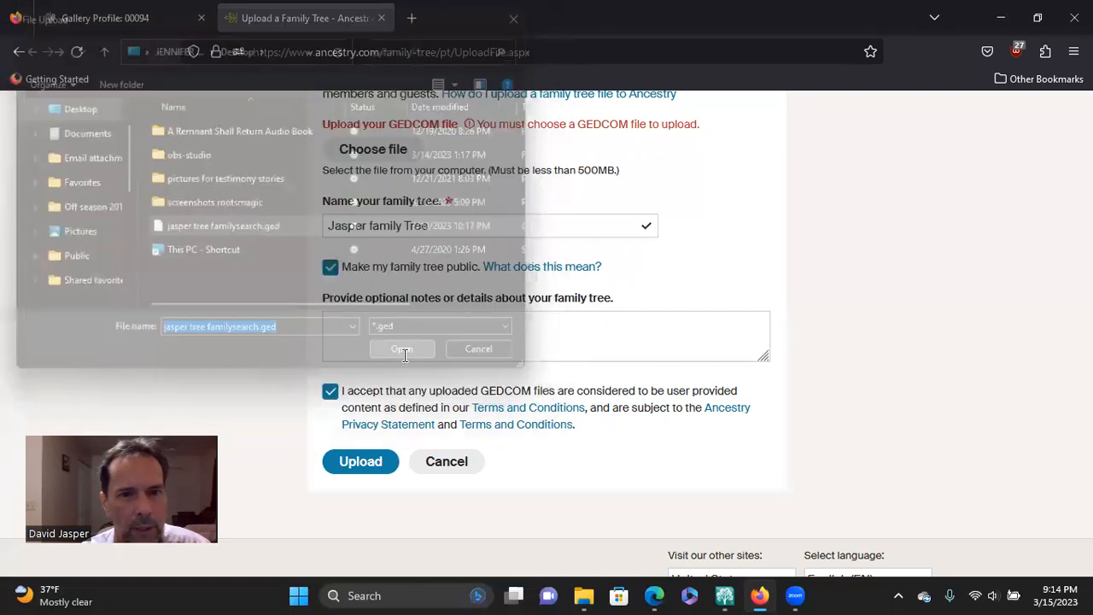
left_click(355, 467)
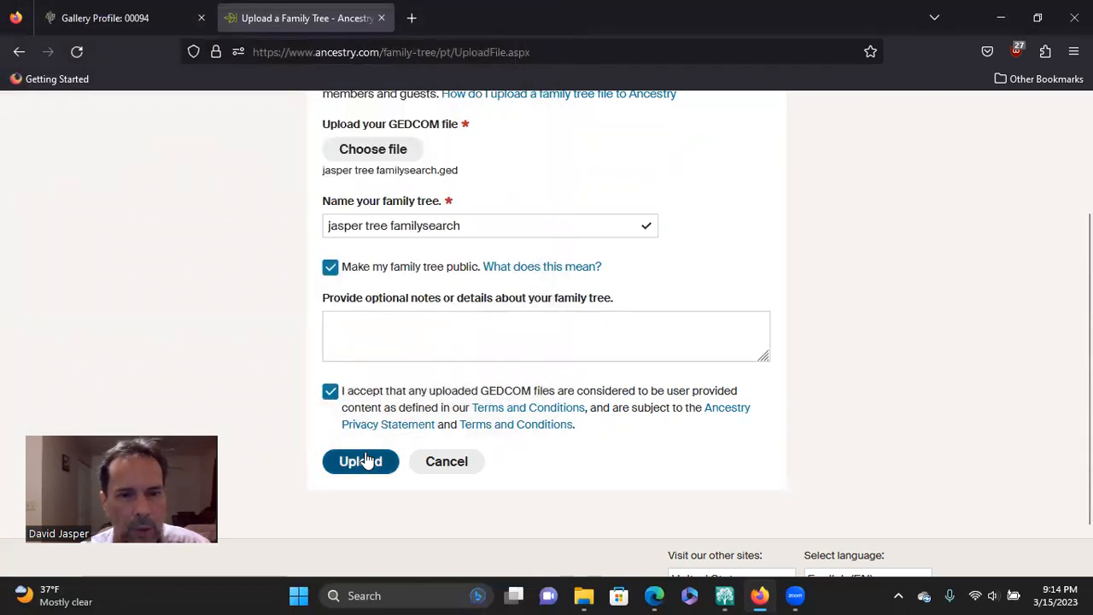
Step: Open the newly uploaded tree in pedigree view and expand the uppermost paternal line to examine its earlier generations
scroll(252, 380, "up", 2)
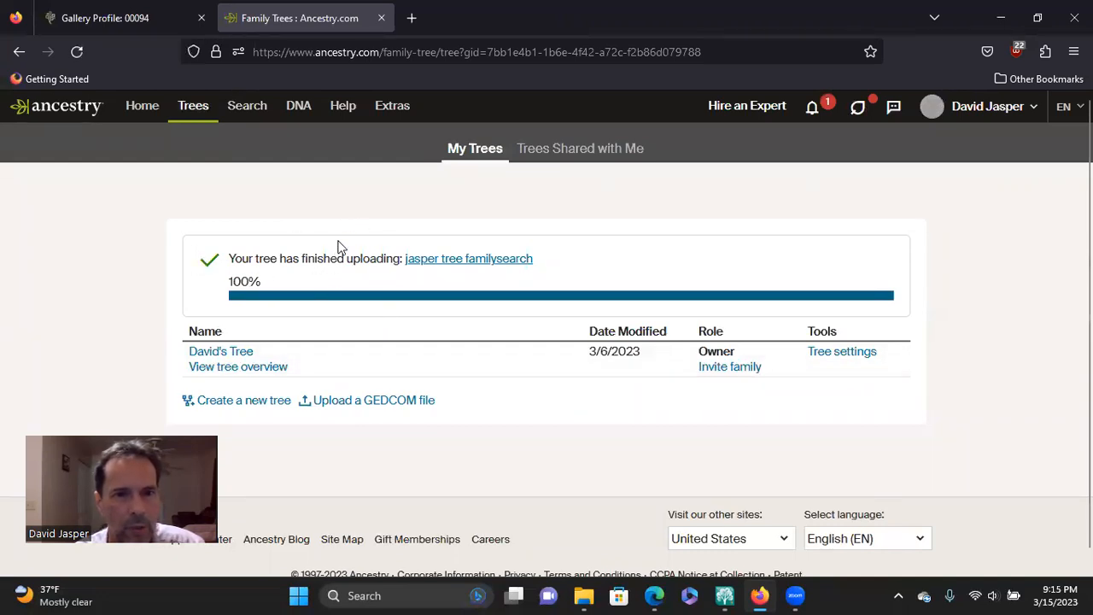
mouse_move(211, 111)
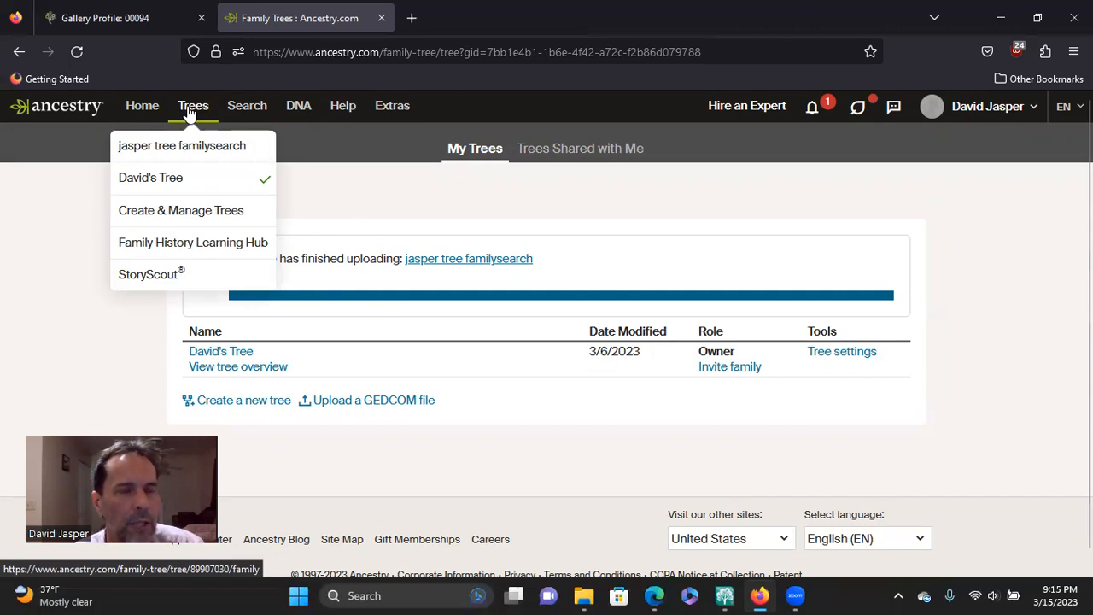
left_click(154, 151)
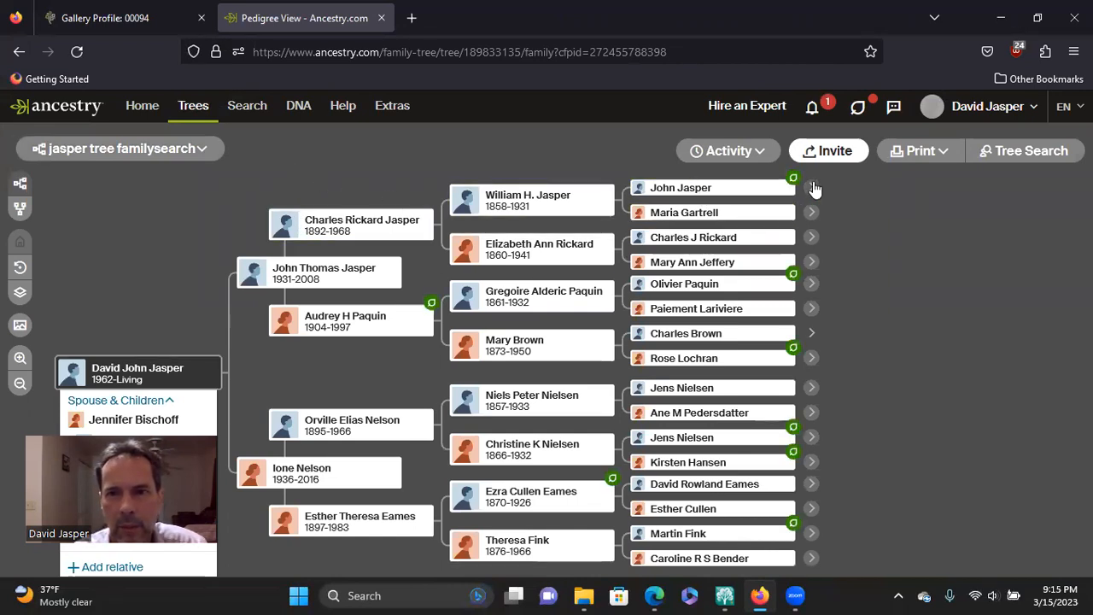
left_click(812, 188)
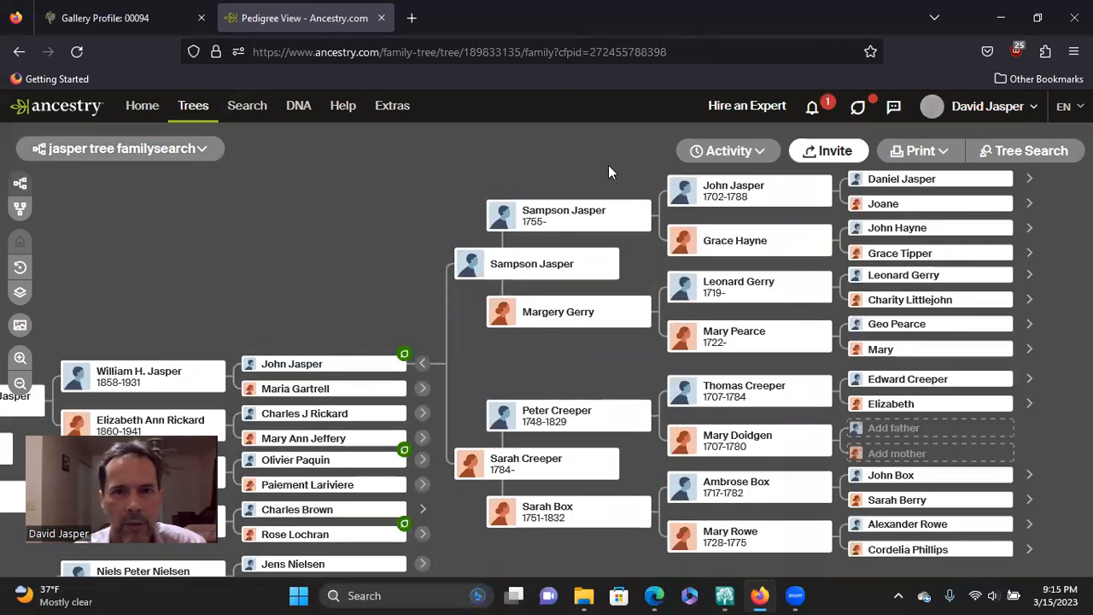
left_click_drag(367, 181, 608, 141)
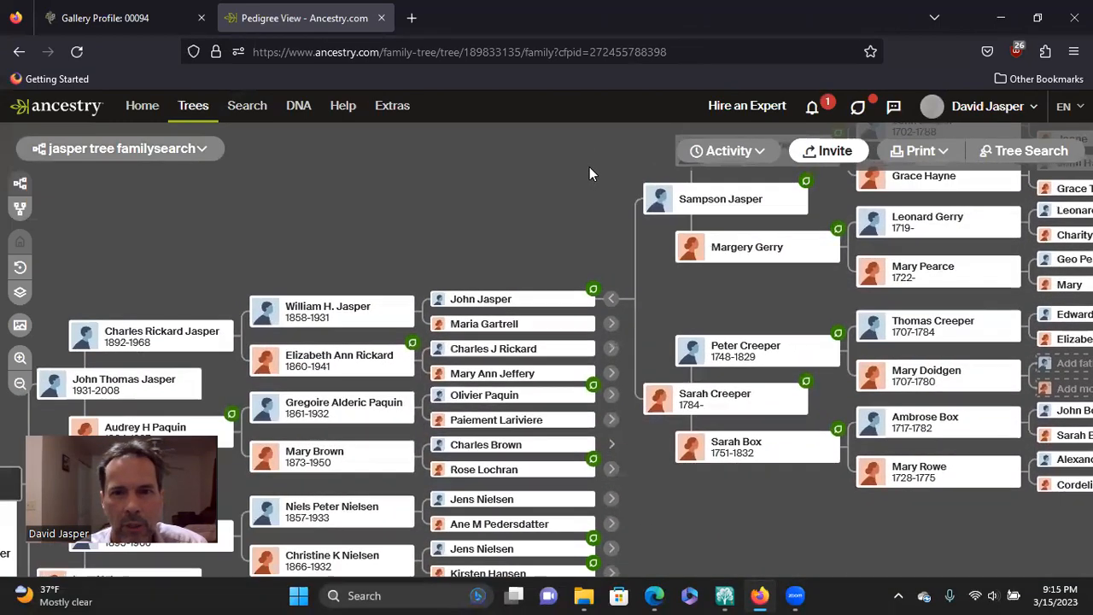
left_click_drag(500, 253, 569, 222)
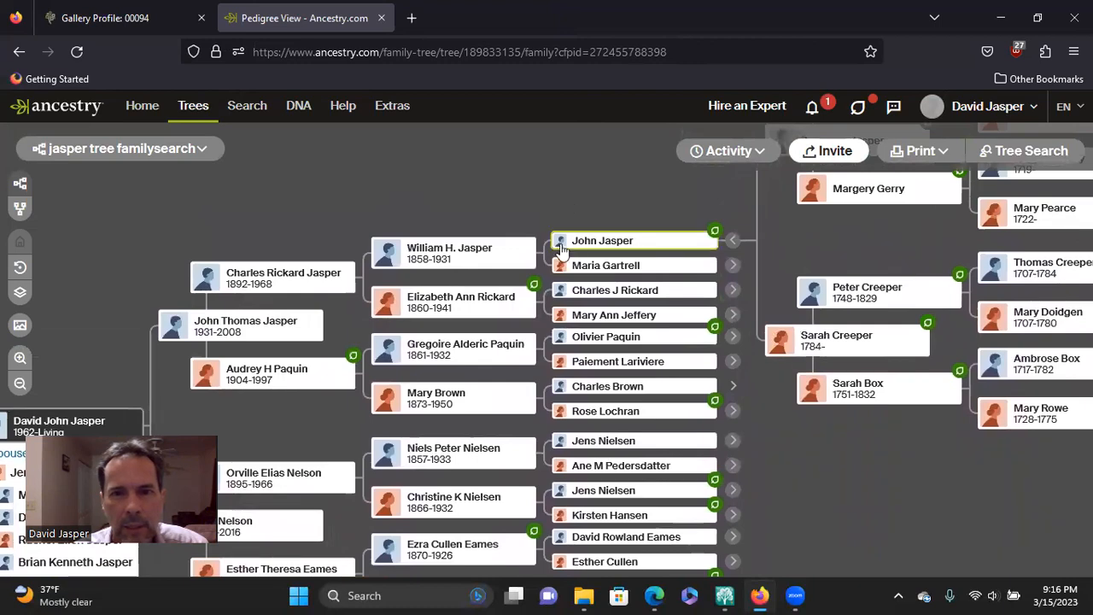
left_click_drag(800, 223, 843, 210)
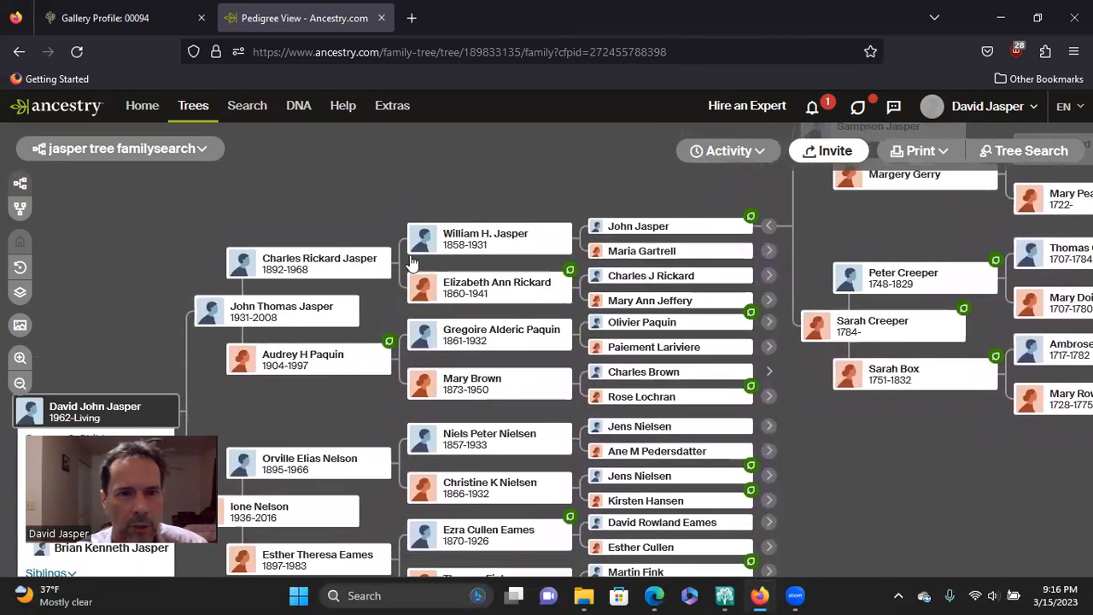
Step: Open the profile of the home person's paternal great-grandfather and examine his facts, sources, parents, spouse and children
left_click(468, 241)
left_click(527, 265)
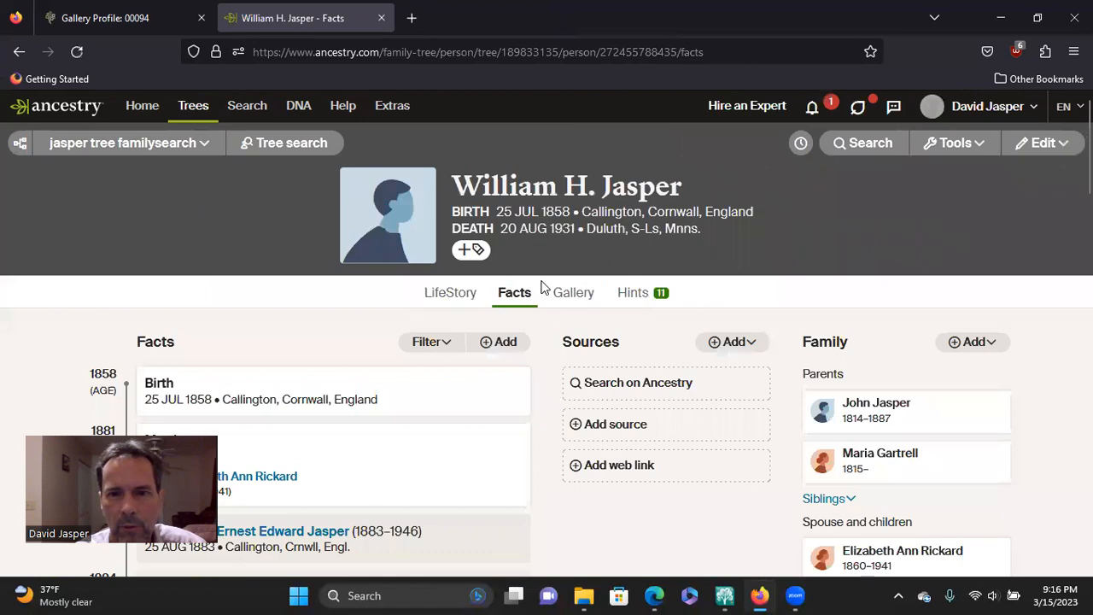
scroll(556, 310, "down", 3)
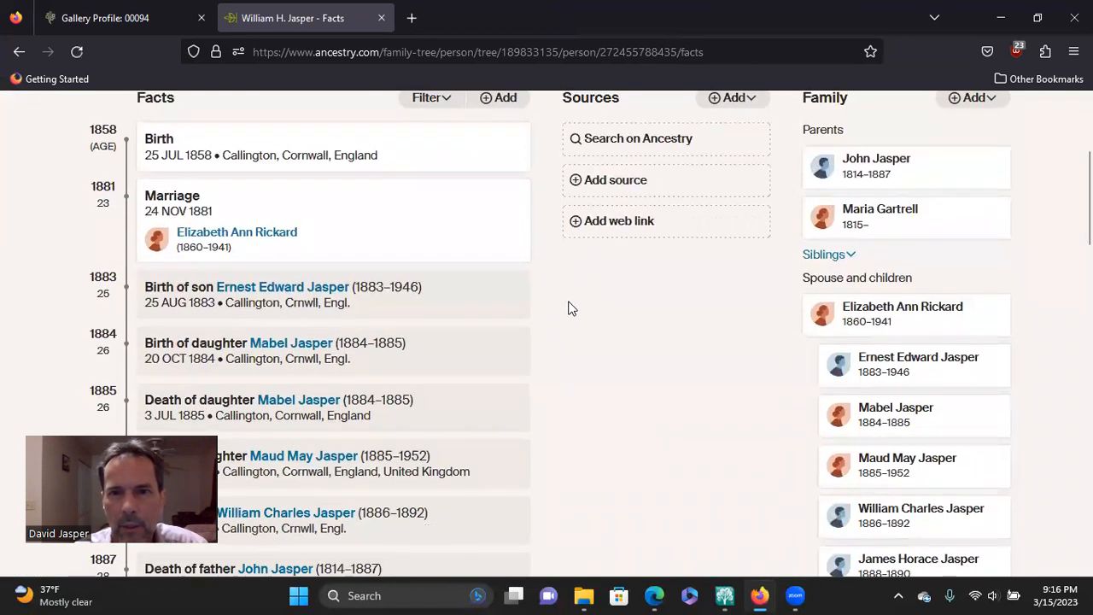
scroll(571, 309, "up", 1)
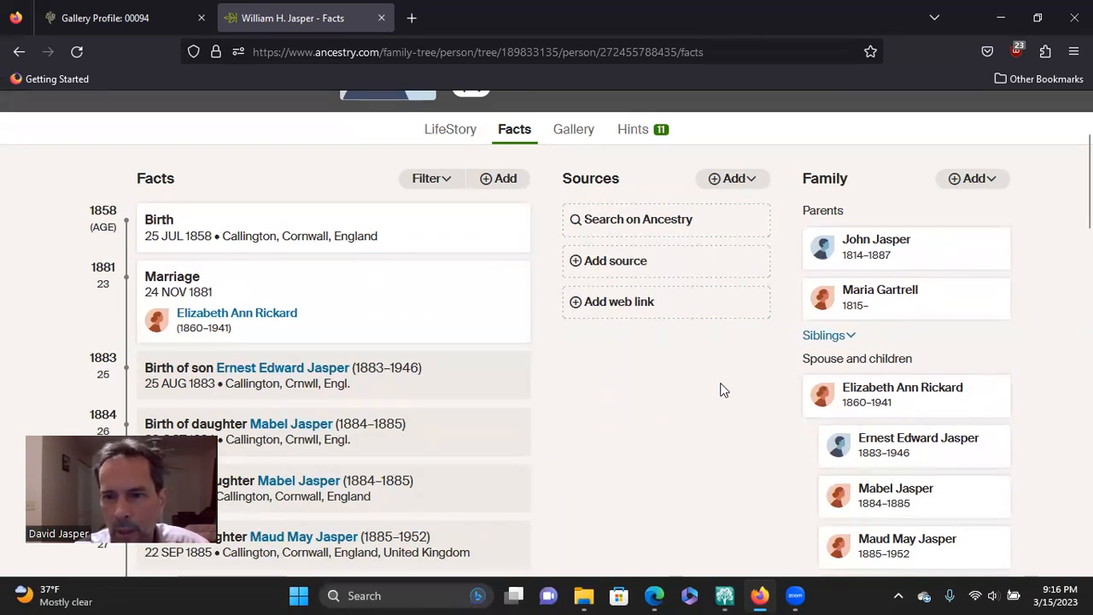
scroll(721, 390, "down", 3)
scroll(738, 341, "down", 4)
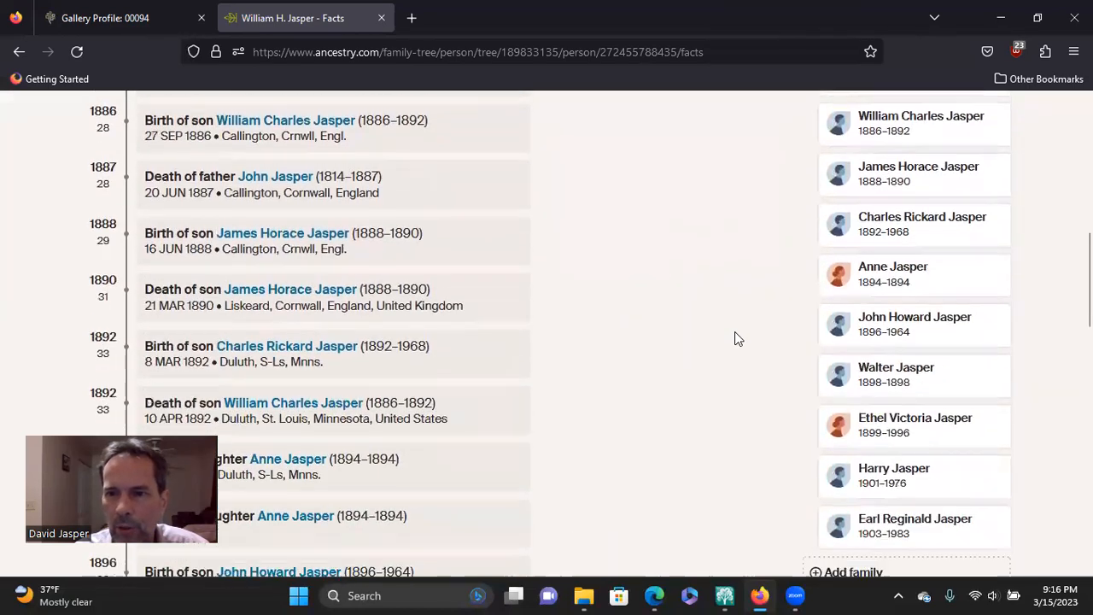
scroll(737, 332, "up", 3)
scroll(736, 324, "up", 3)
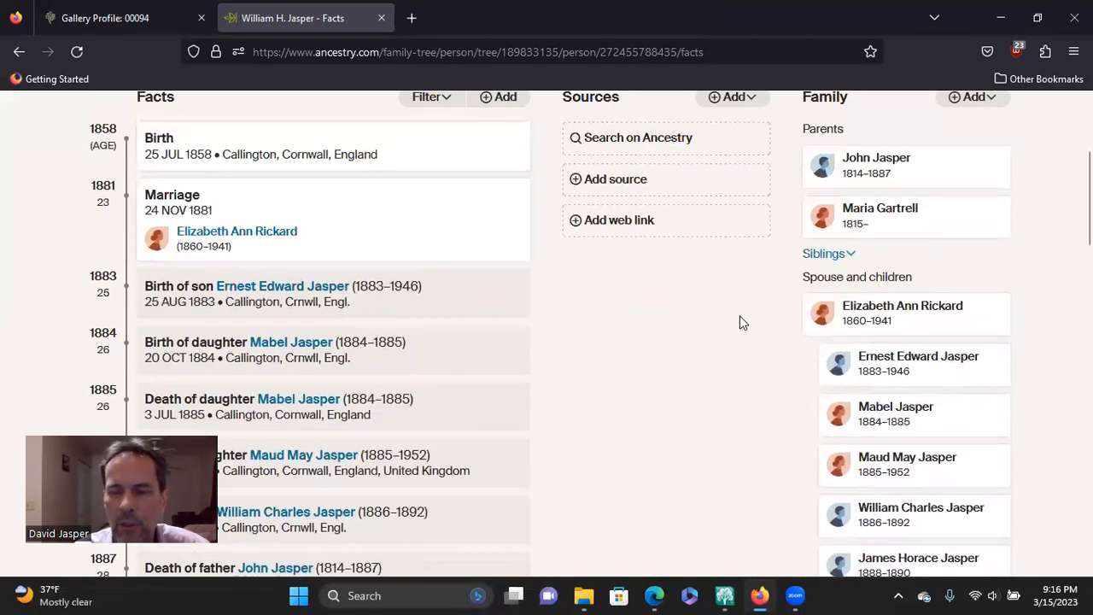
scroll(741, 325, "down", 2)
scroll(741, 323, "down", 2)
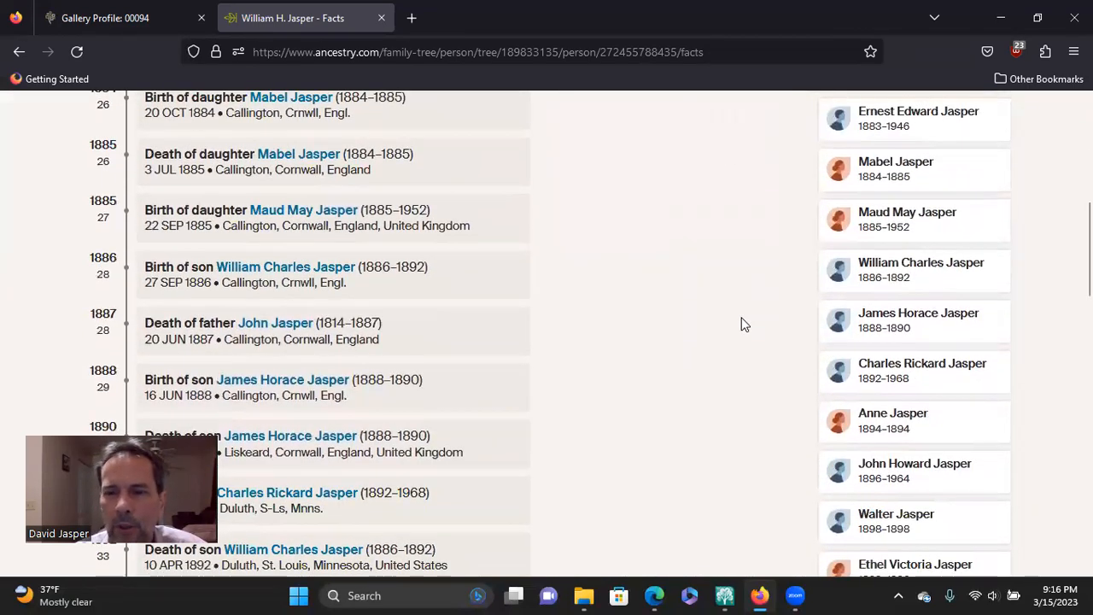
scroll(727, 319, "up", 5)
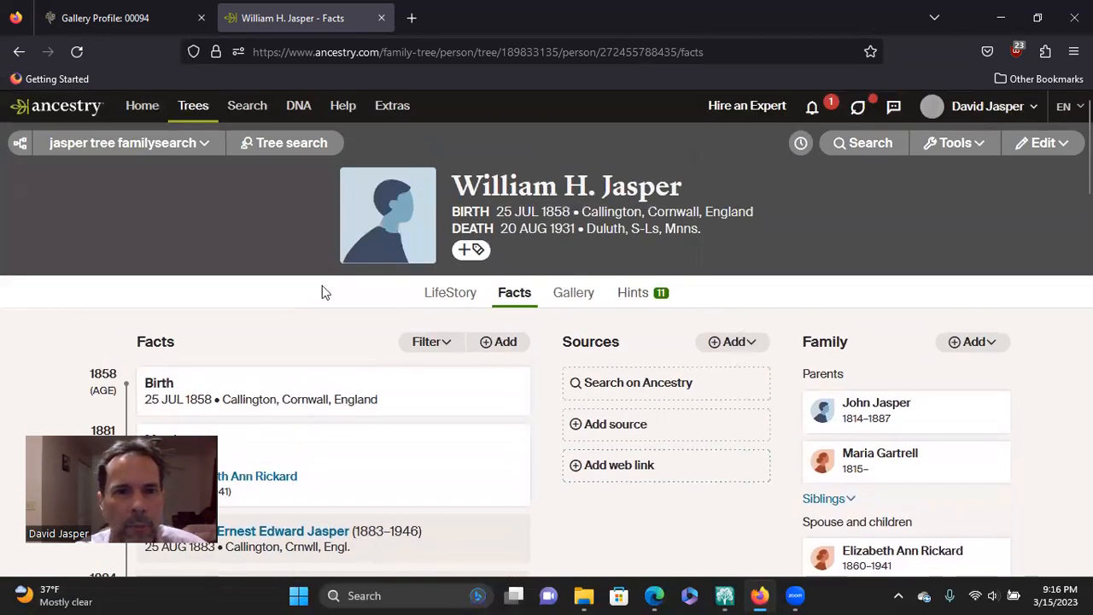
Step: Open the uploaded tree's overview and review its summary of people, media and hints
left_click(207, 142)
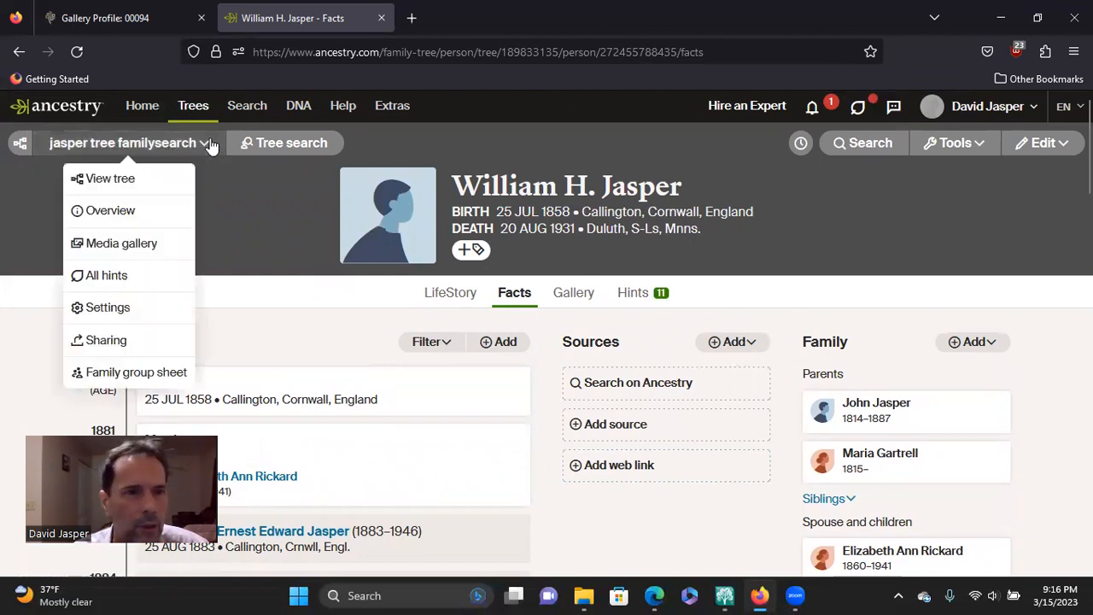
left_click(134, 215)
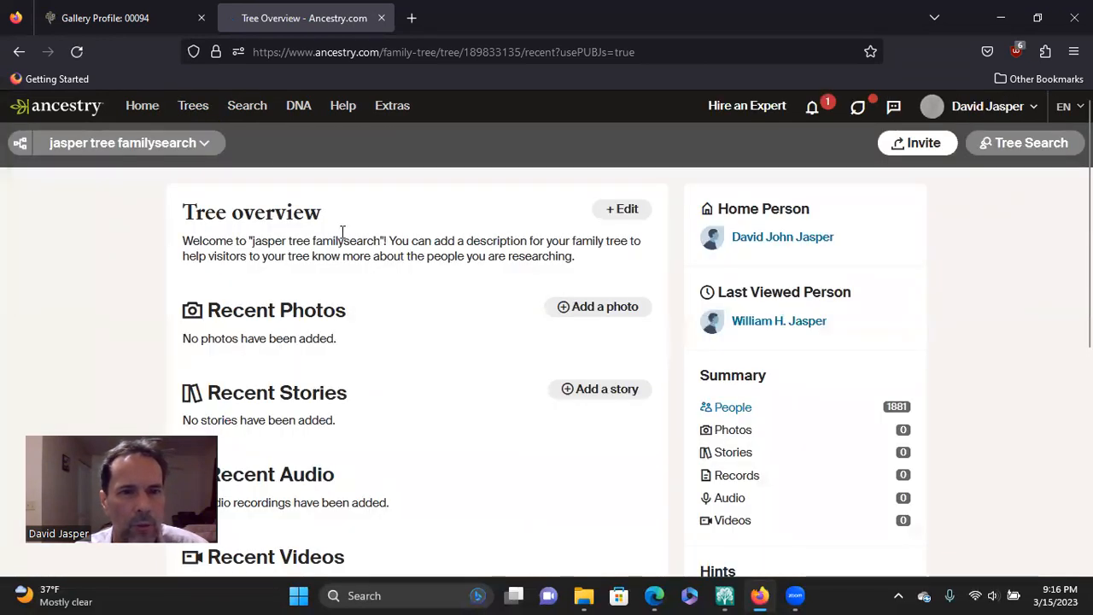
scroll(418, 250, "down", 2)
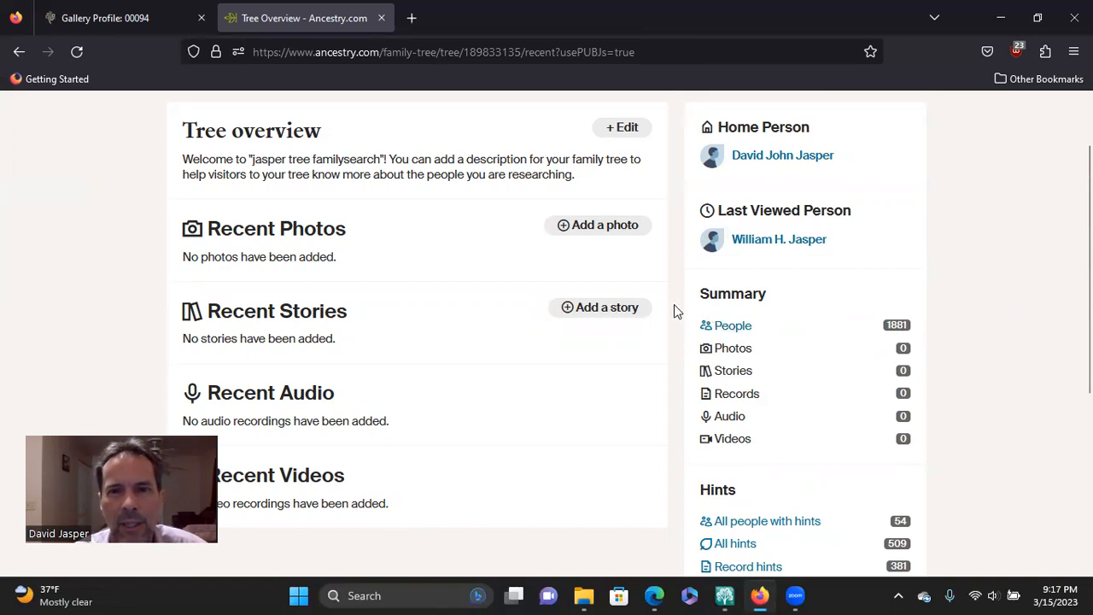
scroll(675, 304, "up", 2)
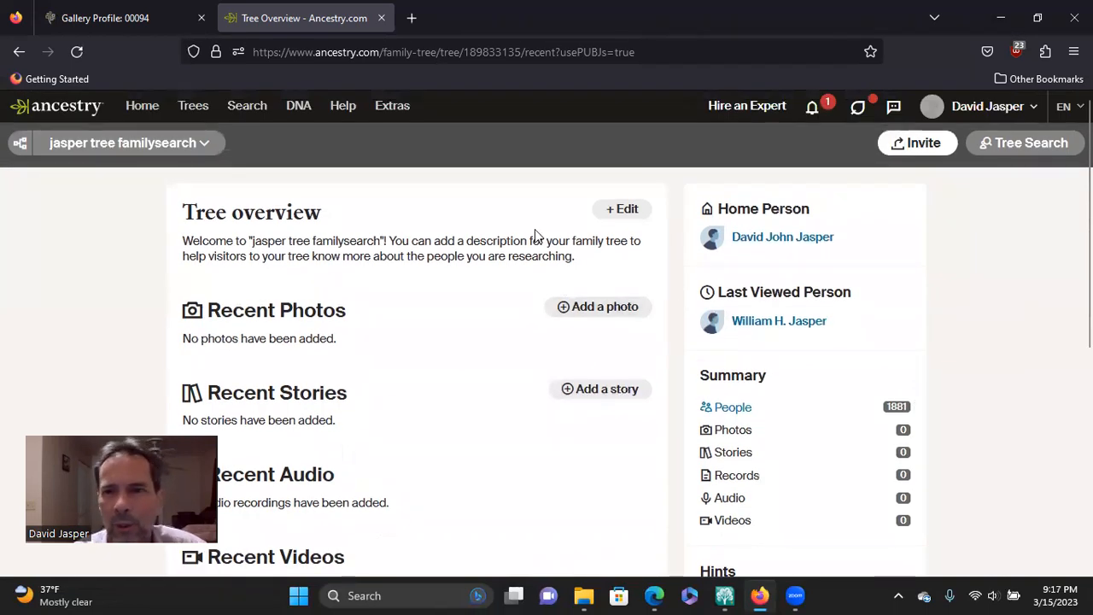
Step: Check the list of the account's trees, close it and restore the browser window to its smaller size
left_click(194, 109)
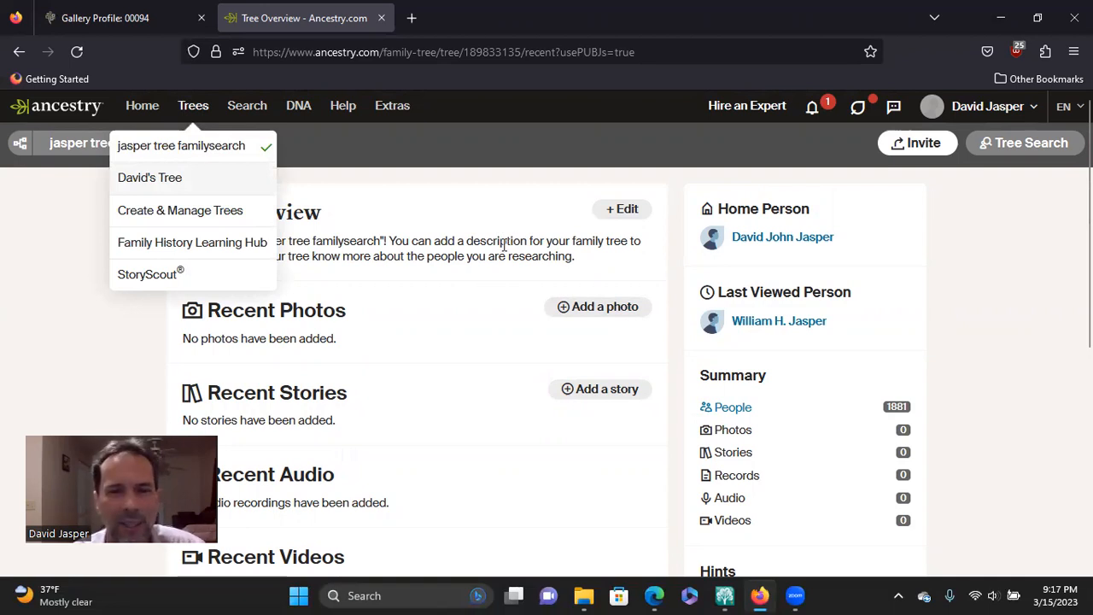
left_click(504, 245)
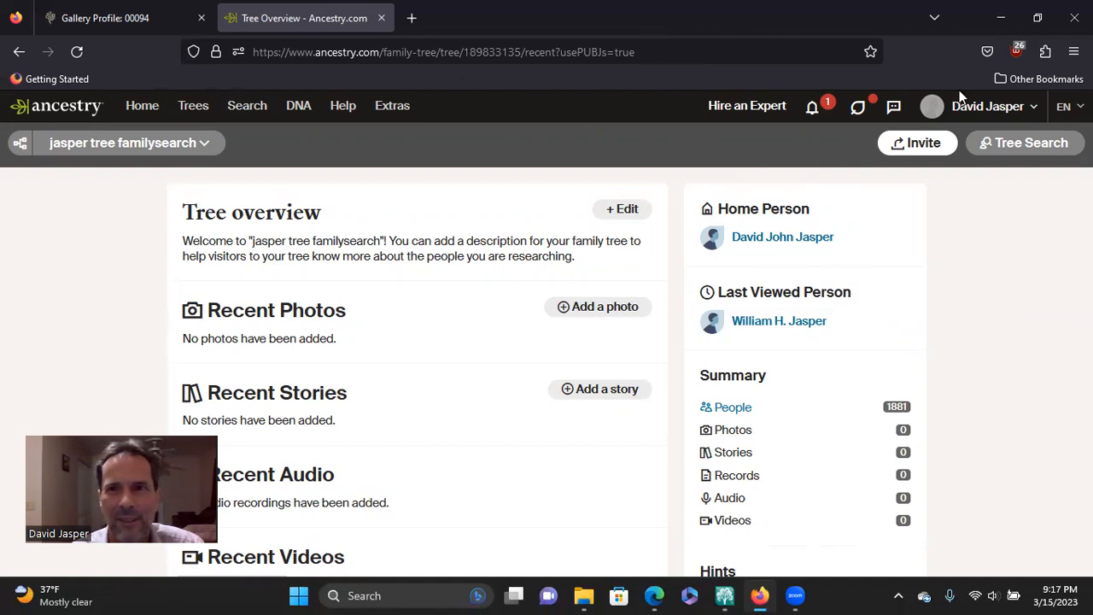
key("super+Down")
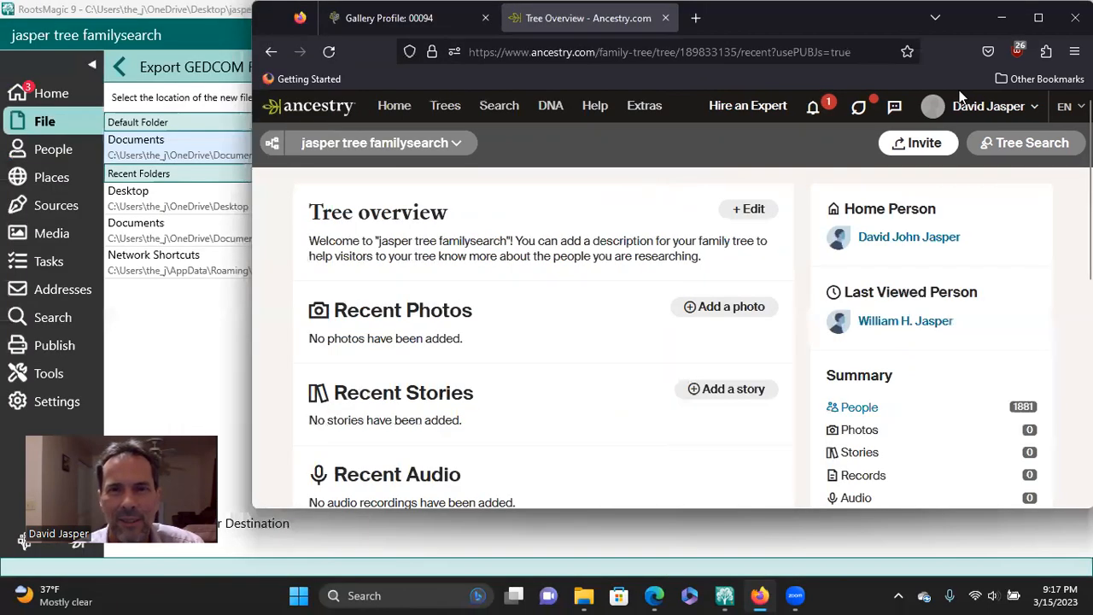